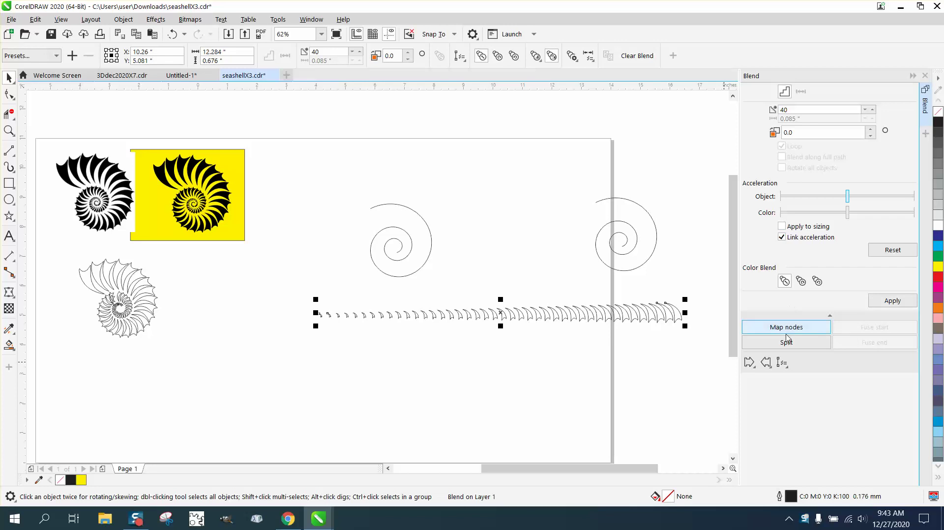
- Fit the 40-step fin blend to the left spiral as its new path, blending along the full path and rotating all objects
left_click(782, 363)
left_click(784, 376)
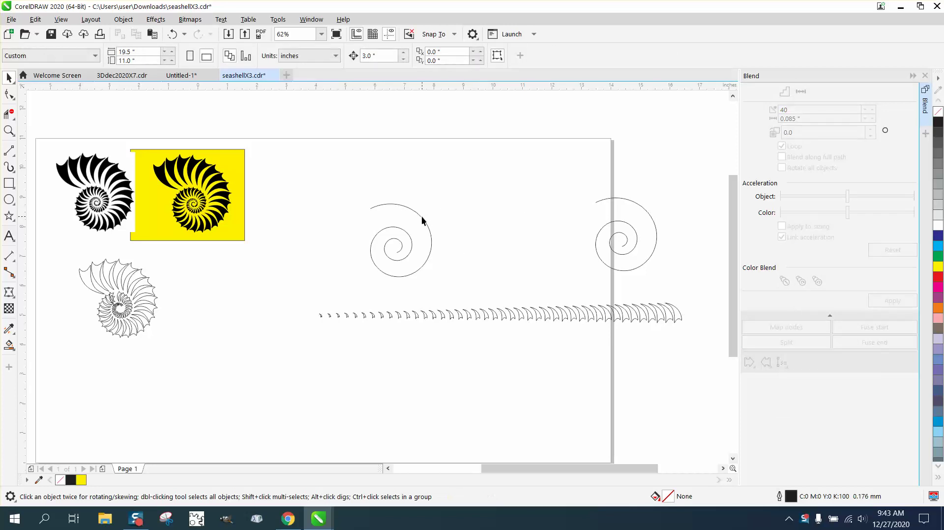
left_click(423, 218)
left_click(782, 157)
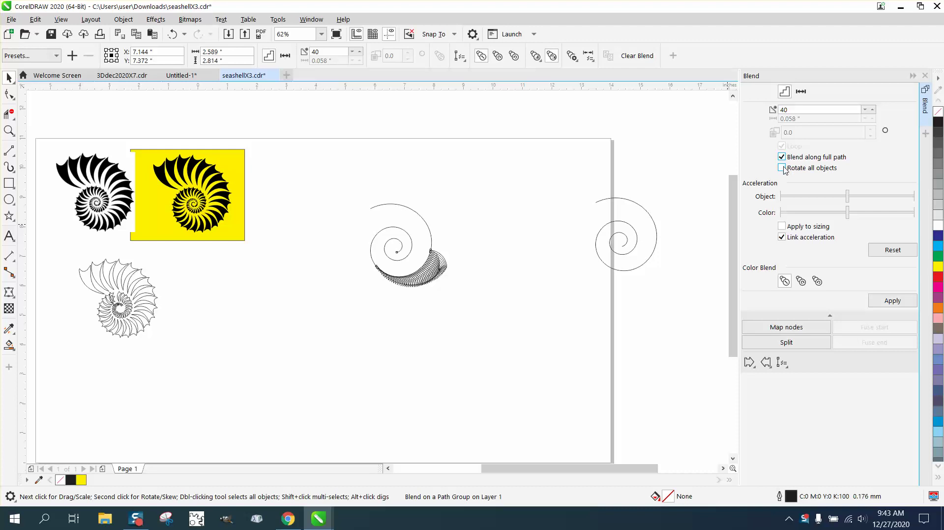
left_click(782, 168)
left_click(879, 305)
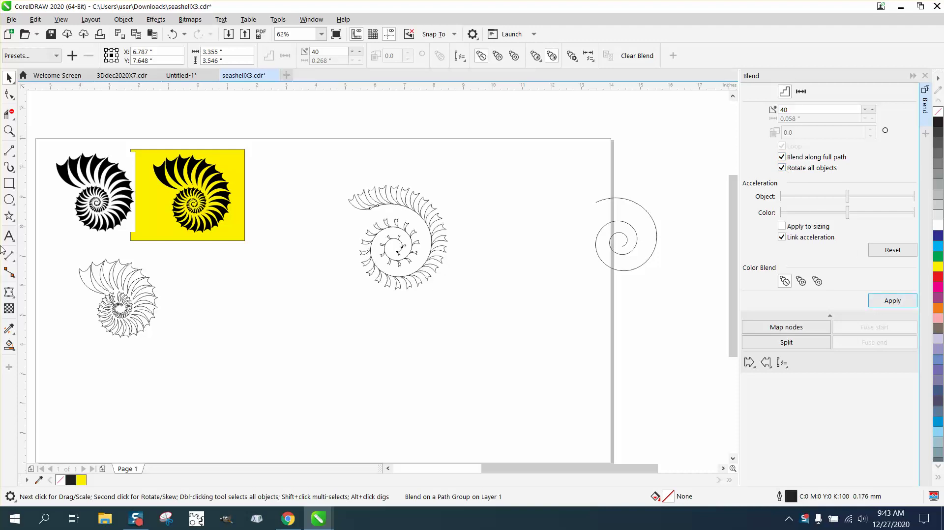
- Undo fitting the fin blend to the left spiral
left_click(9, 130)
left_click_drag(359, 234, 480, 298)
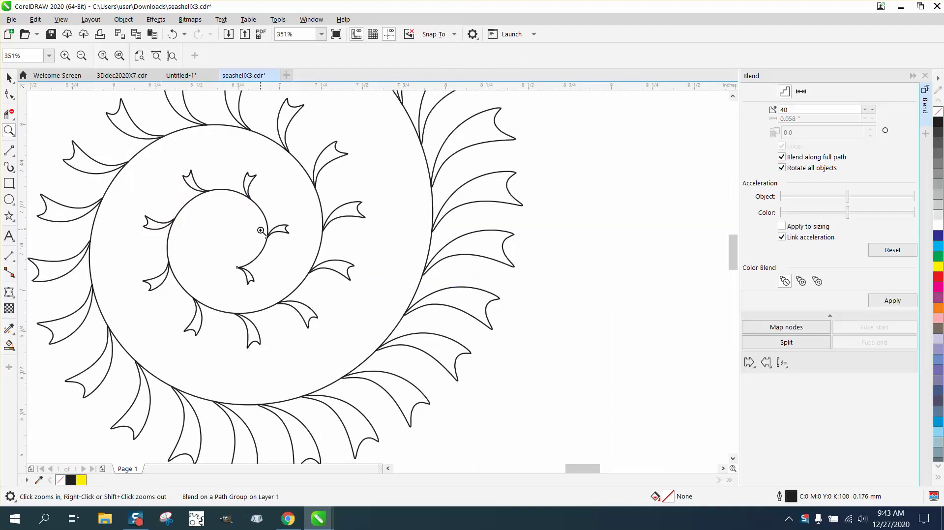
scroll(207, 212, "down", 2)
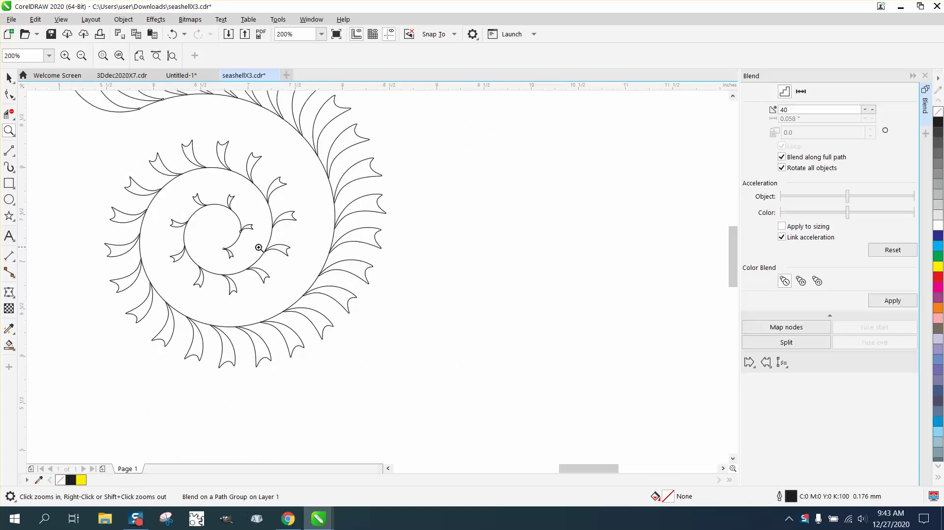
right_click(350, 276)
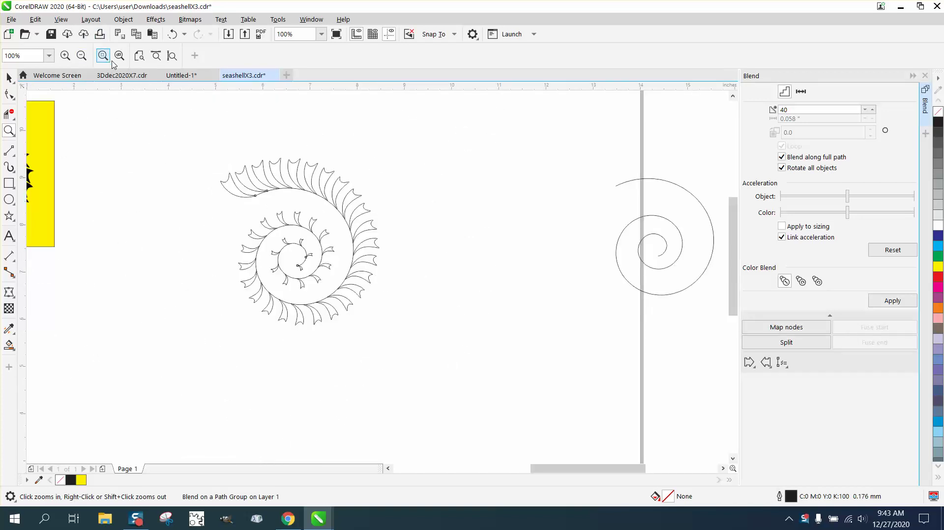
left_click(172, 35)
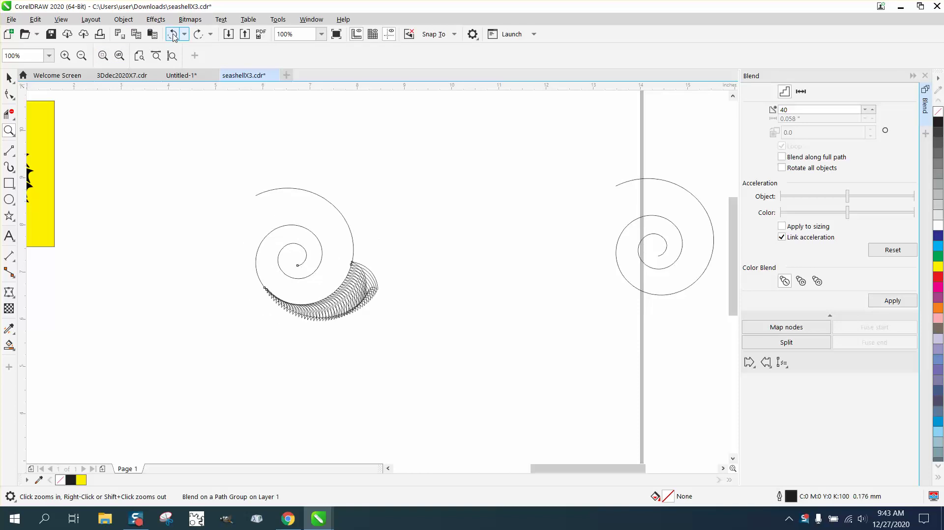
left_click(172, 34)
right_click(265, 170)
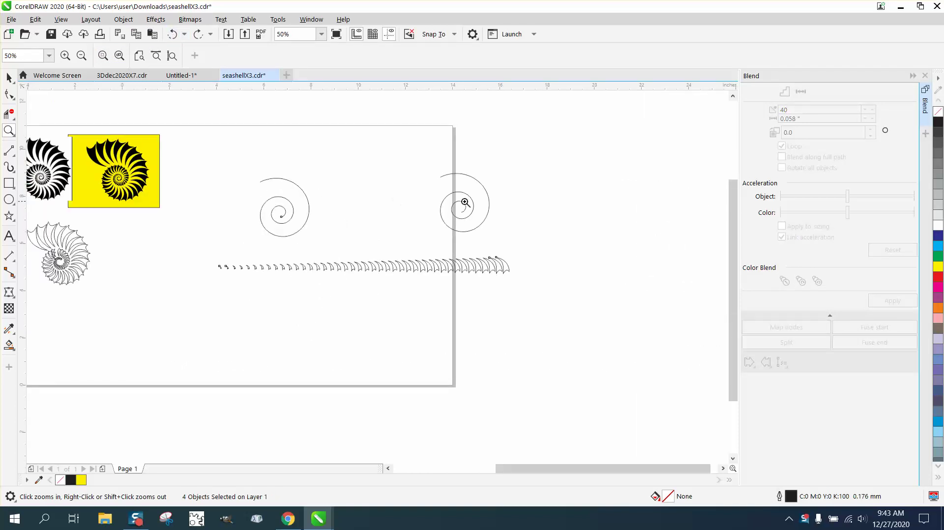
- Move the right spiral off the page to about X 17.3", Y 9.0"
left_click(8, 78)
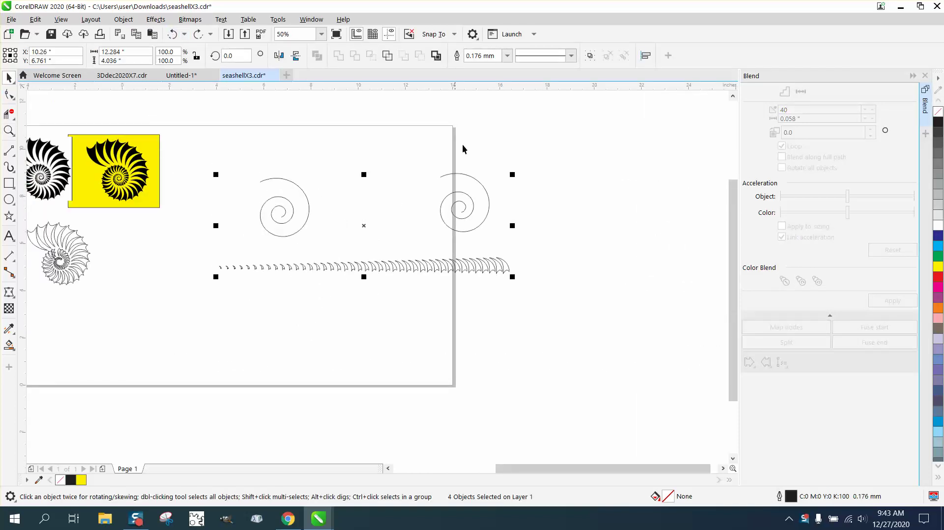
left_click(480, 183)
left_click_drag(480, 183, 547, 156)
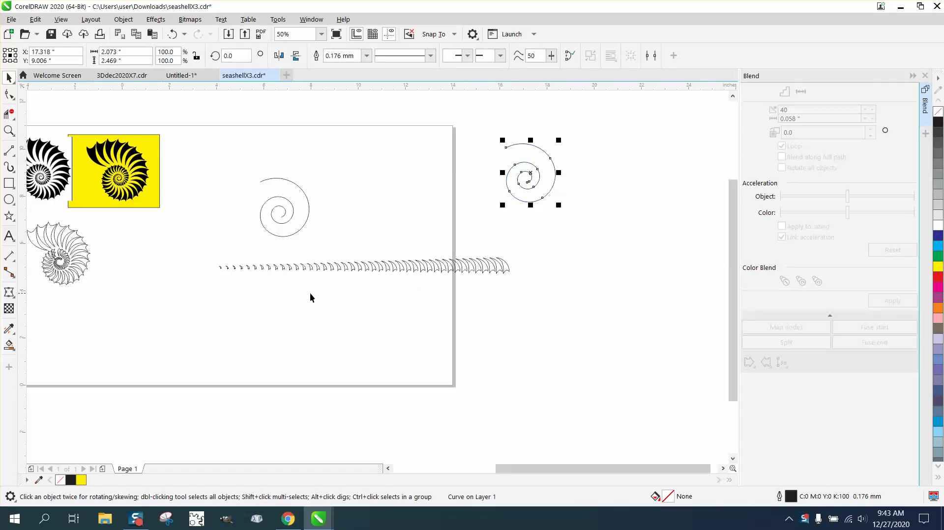
- Break the row of blended fins apart from its two end fins
left_click(8, 131)
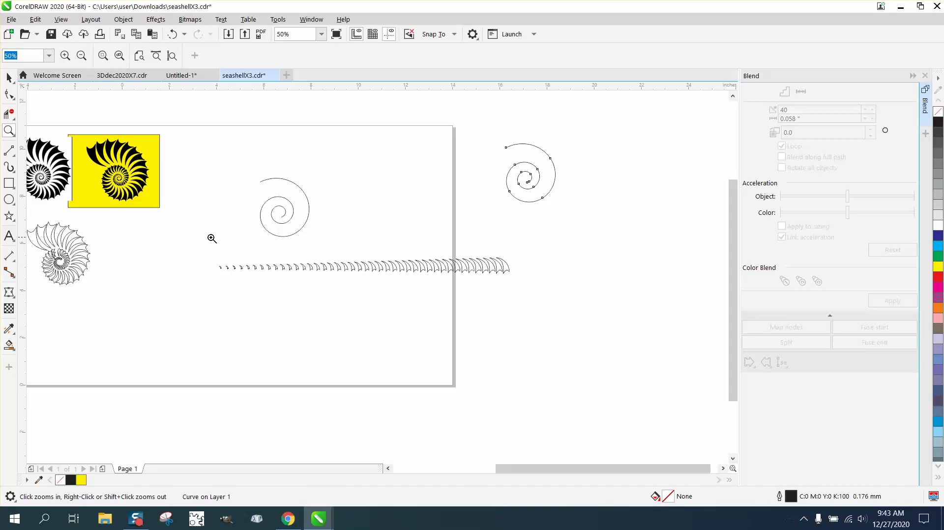
left_click_drag(210, 243, 632, 295)
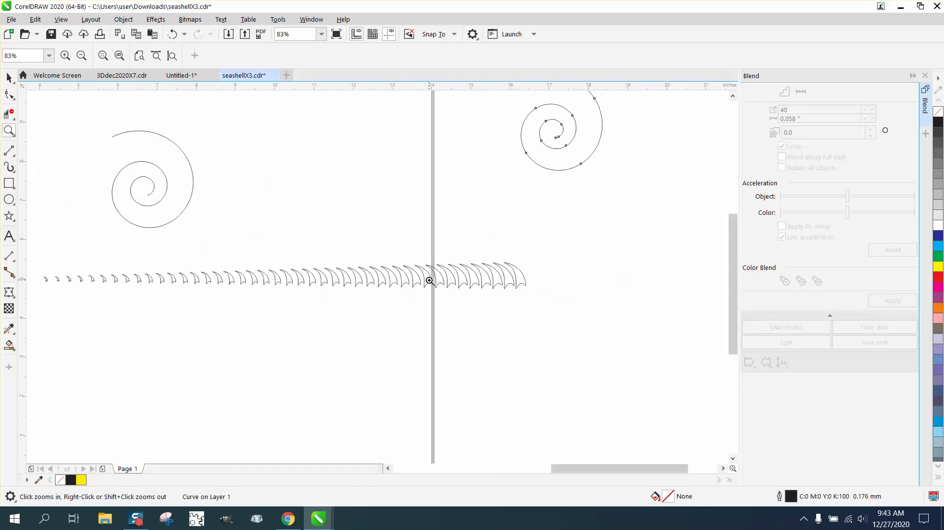
left_click(8, 78)
left_click(303, 238)
left_click(311, 275)
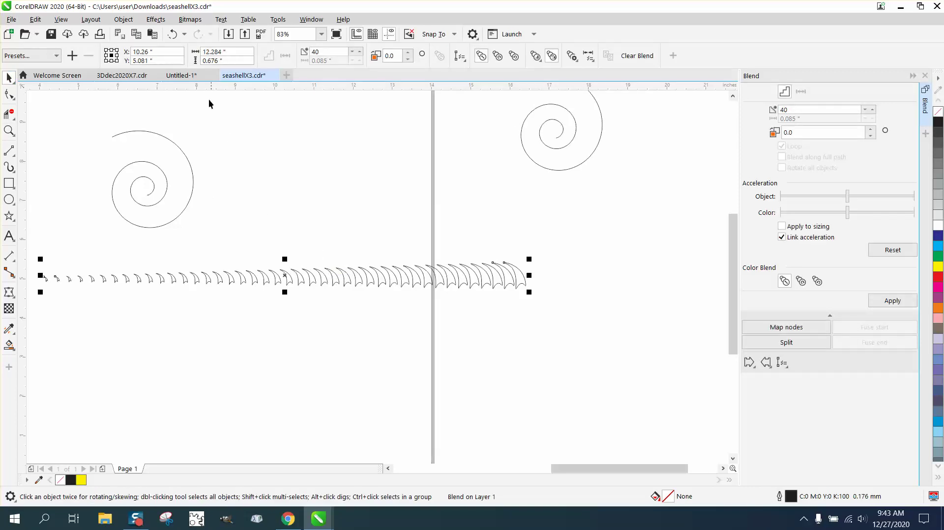
left_click(122, 19)
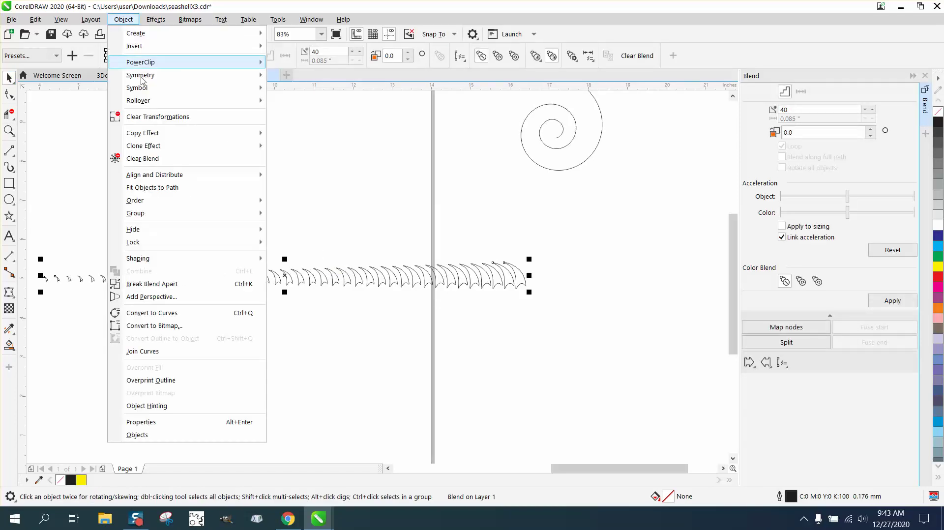
left_click(163, 282)
left_click(180, 309)
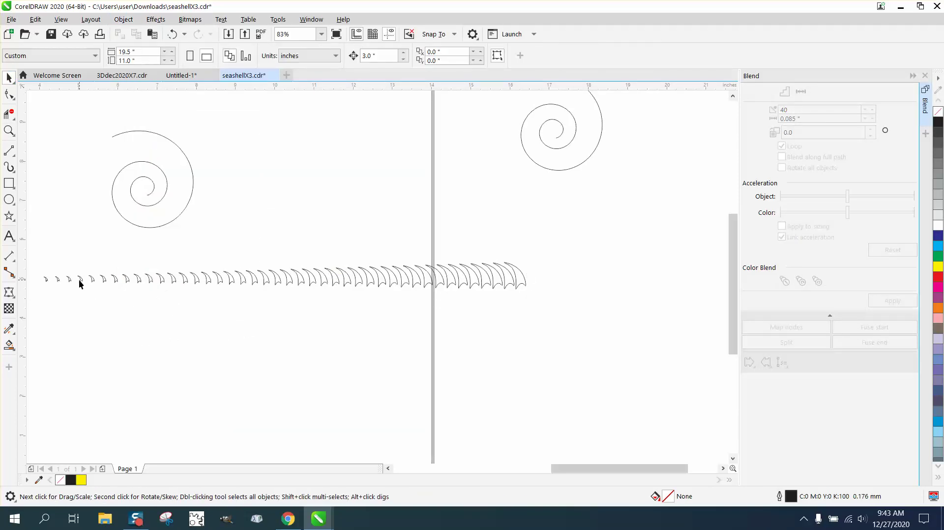
- Ungroup the intermediate fins of the separated blend
left_click(78, 279)
left_click(123, 20)
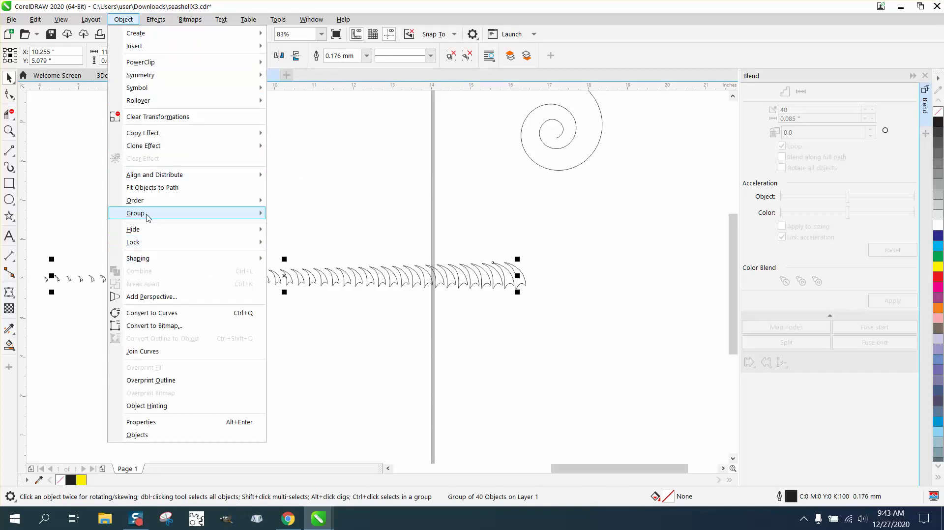
mouse_move(162, 213)
left_click(297, 228)
left_click(58, 267)
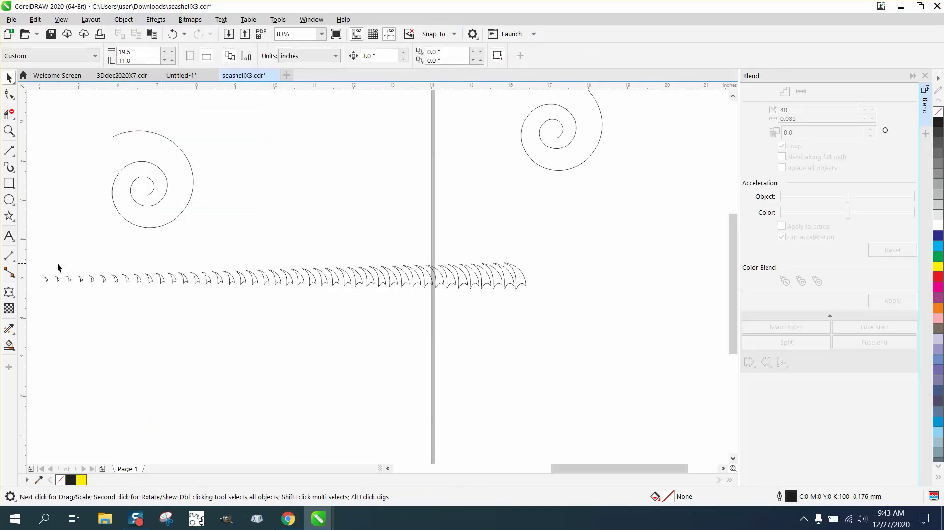
- Delete all intermediate fins and blend the smallest and largest fins again with 40 steps
left_click_drag(440, 298, 512, 299)
key("Delete")
left_click(508, 281)
key("Delete")
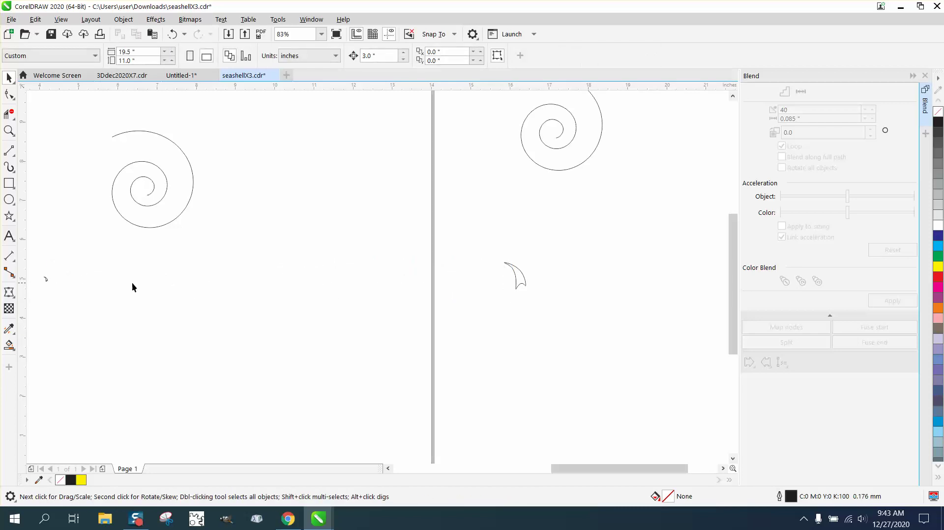
left_click_drag(30, 259, 550, 294)
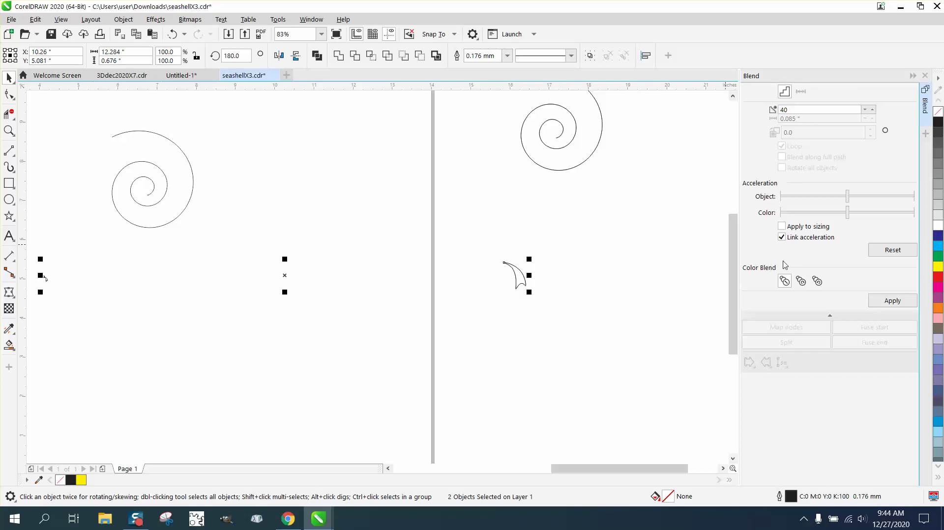
left_click(890, 301)
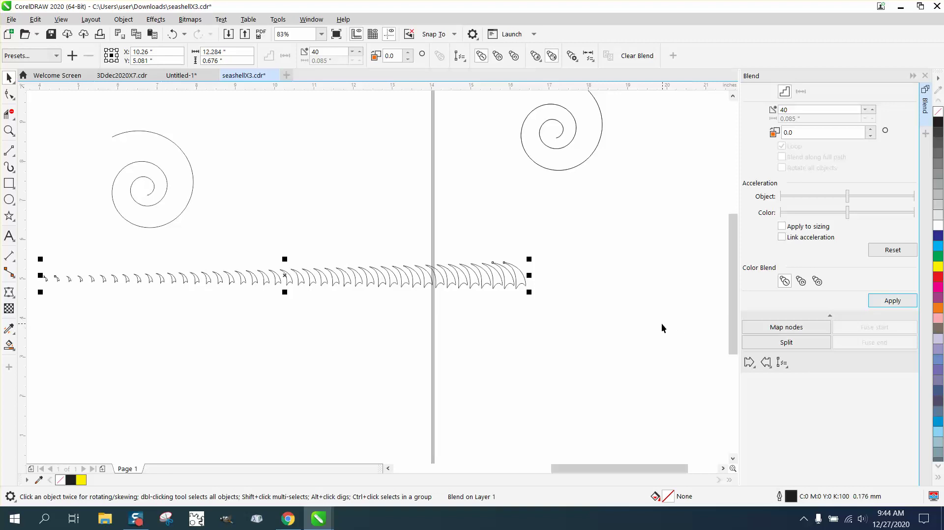
- Shift the whole fin blend slightly up and to the right, and undo the move
scroll(642, 323, "down", 4)
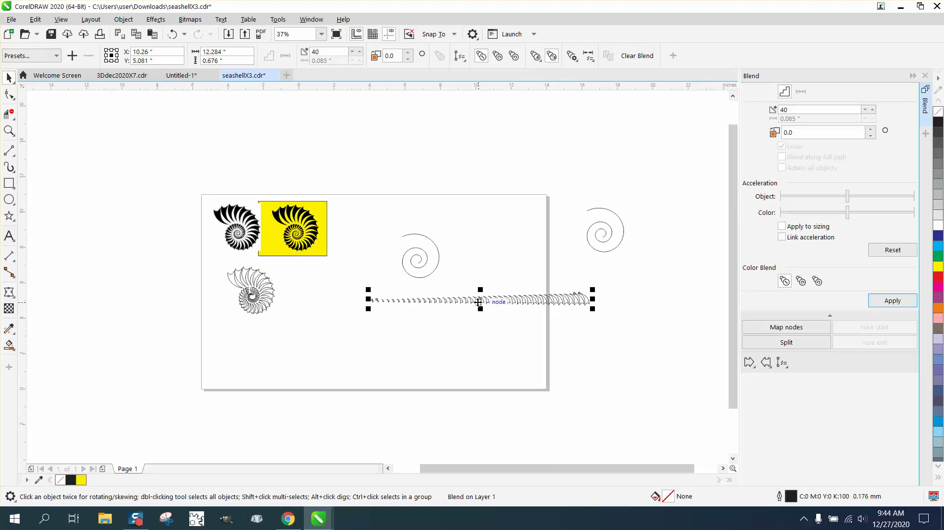
left_click_drag(481, 301, 487, 297)
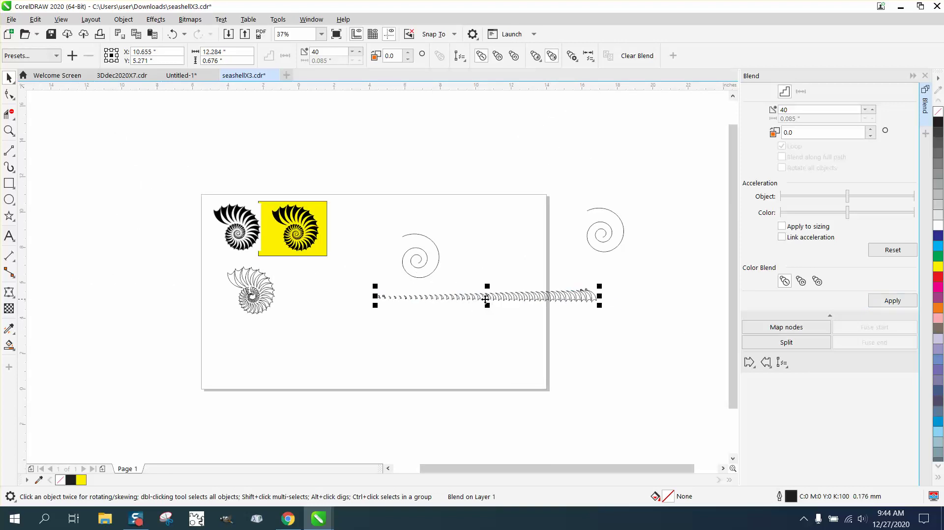
left_click(496, 324)
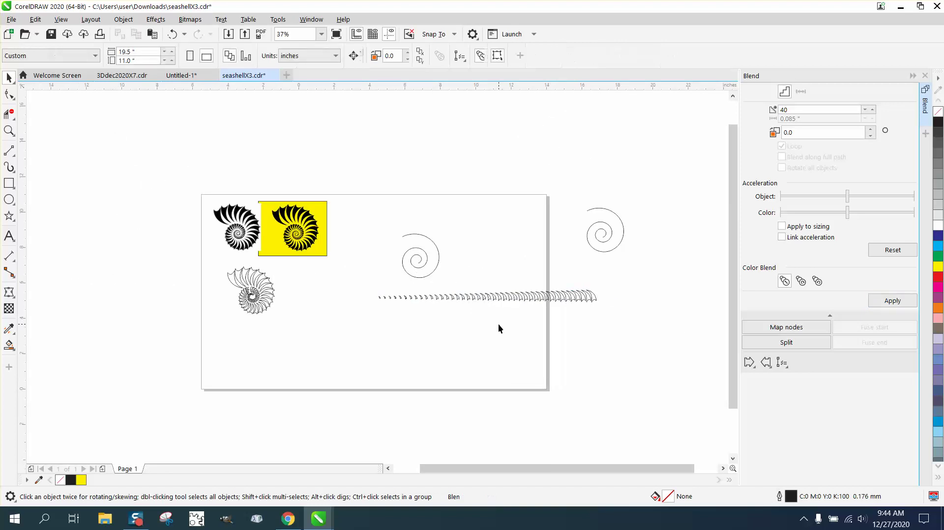
left_click(173, 36)
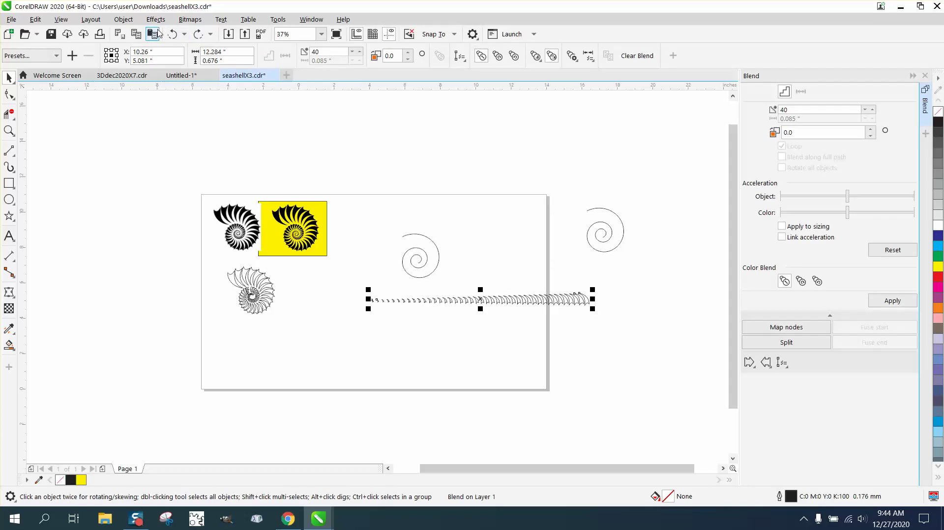
- Break the fin blend apart and ungroup its intermediate fins into separate objects
left_click(123, 19)
left_click(147, 284)
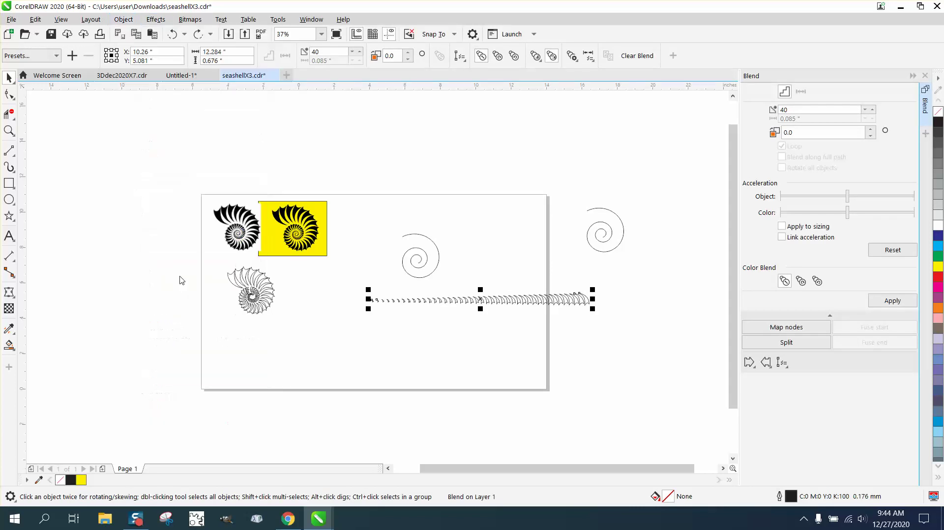
left_click(426, 180)
left_click(450, 298)
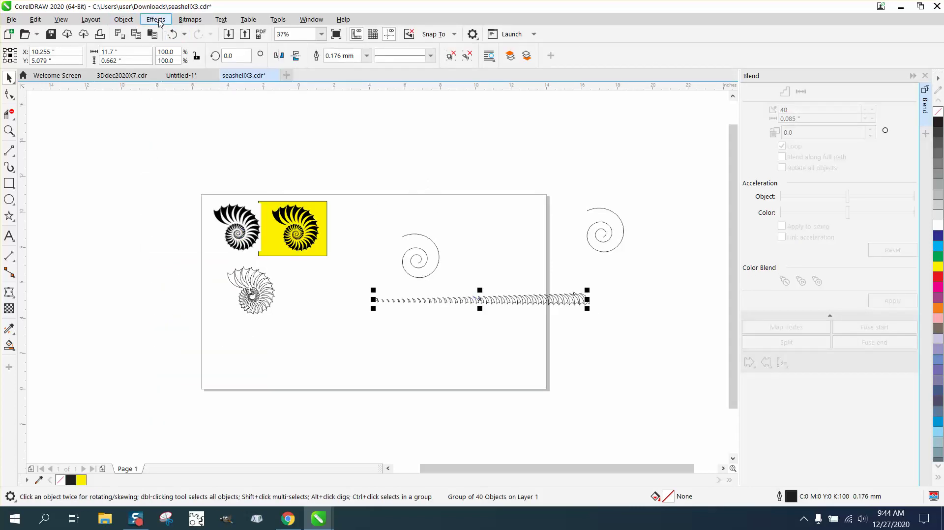
left_click(124, 19)
mouse_move(140, 213)
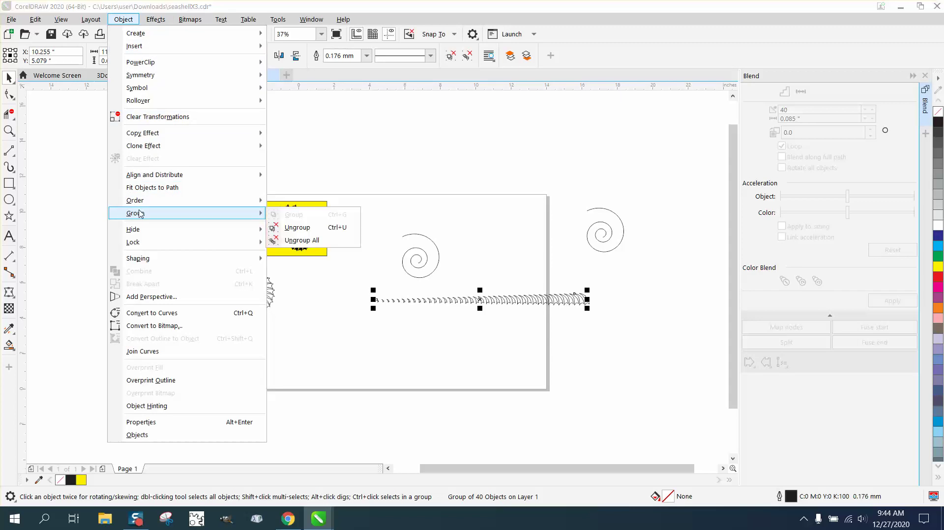
left_click(278, 227)
left_click(365, 278)
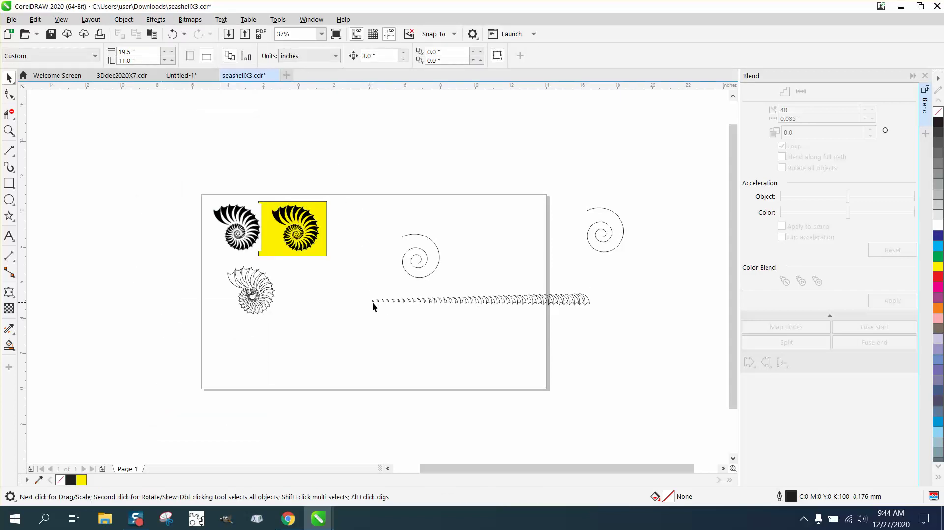
- Move the smallest fin, two adjacent middle fins and the largest fin out below the row
left_click_drag(373, 304, 373, 348)
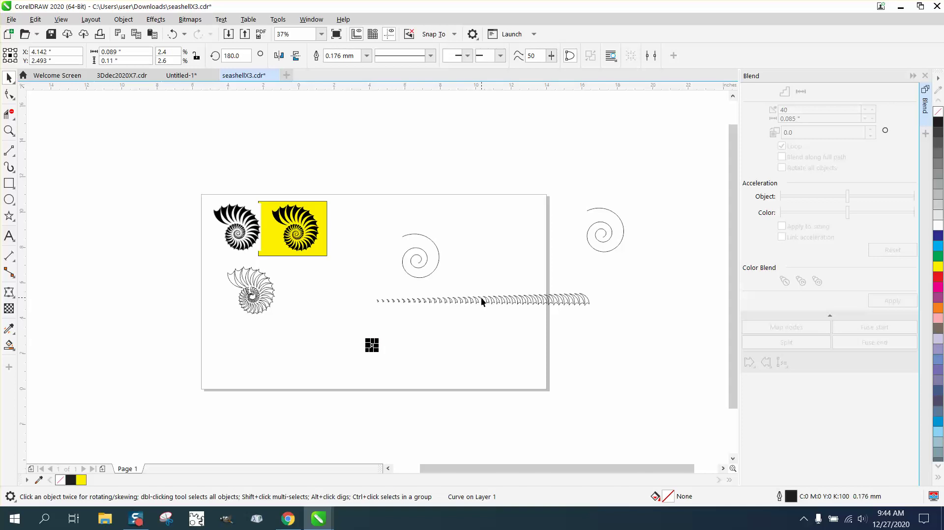
left_click_drag(482, 299, 482, 347)
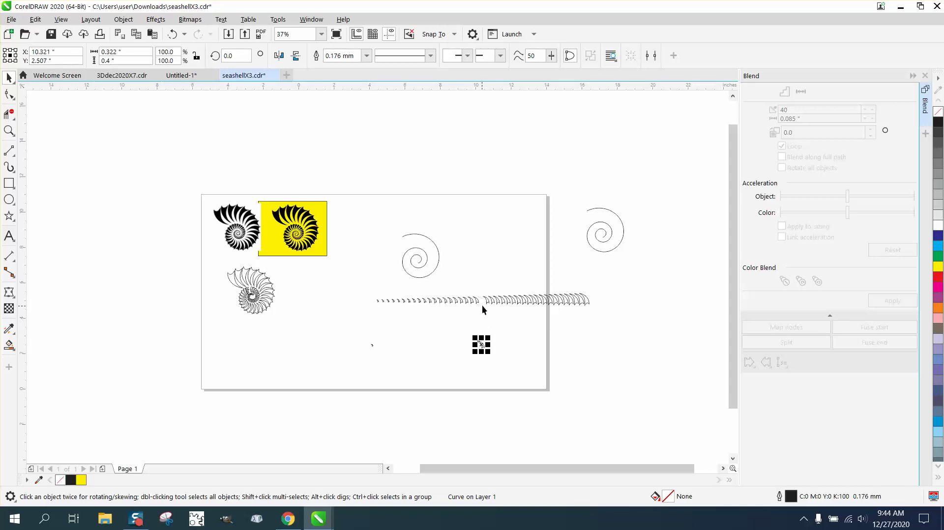
left_click_drag(487, 300, 495, 346)
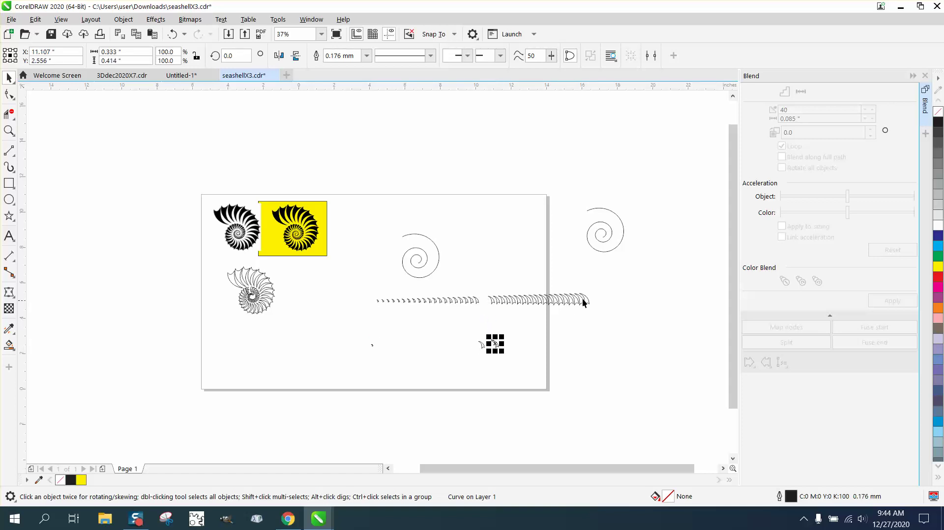
left_click_drag(588, 304, 590, 340)
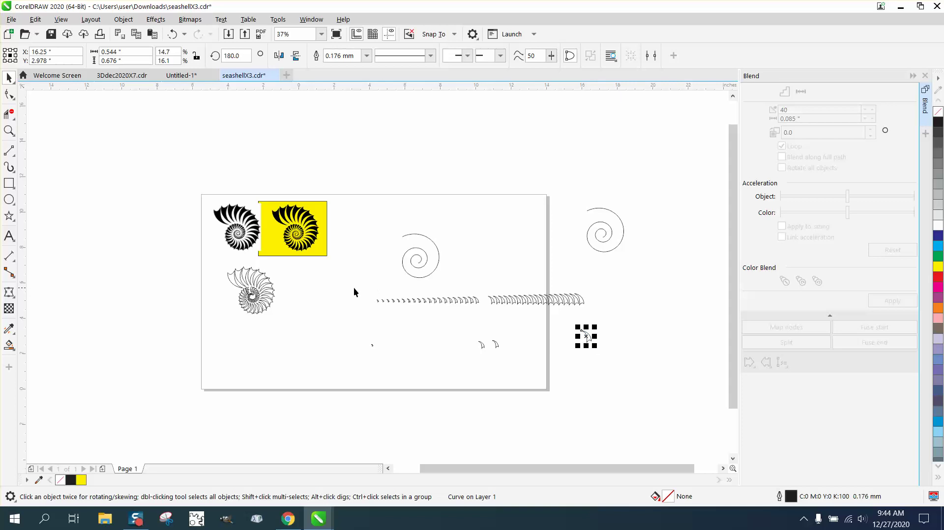
- Delete the fins remaining in the row and align the four kept fins on a common horizontal centre line
key("Tab")
key("Delete")
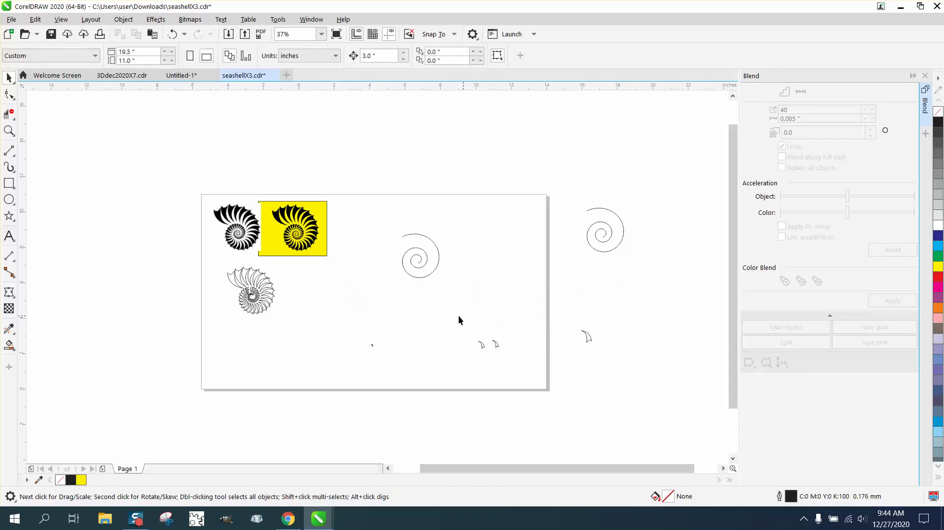
left_click_drag(422, 363, 652, 385)
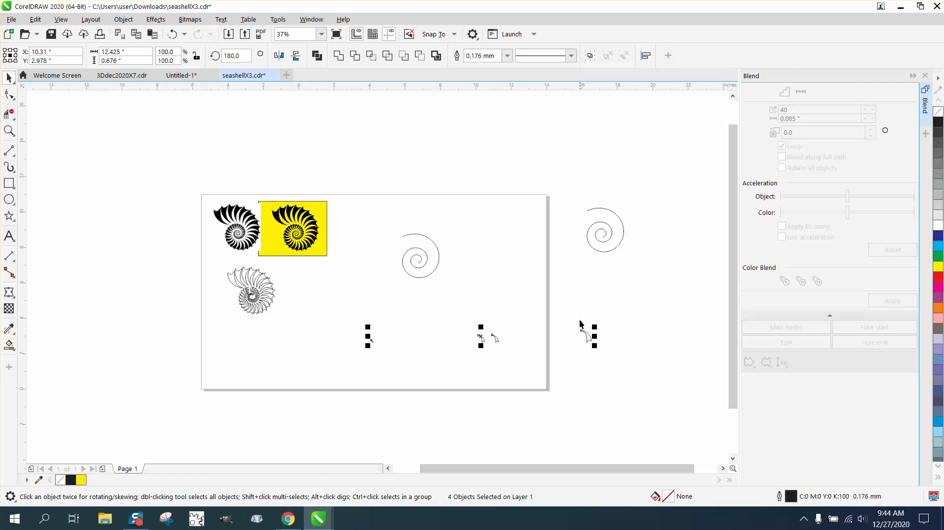
- Draw a short straight line, about 0.19 by 0.27 inches, across the upper-right part of the on-page spiral's second turn
left_click(423, 277)
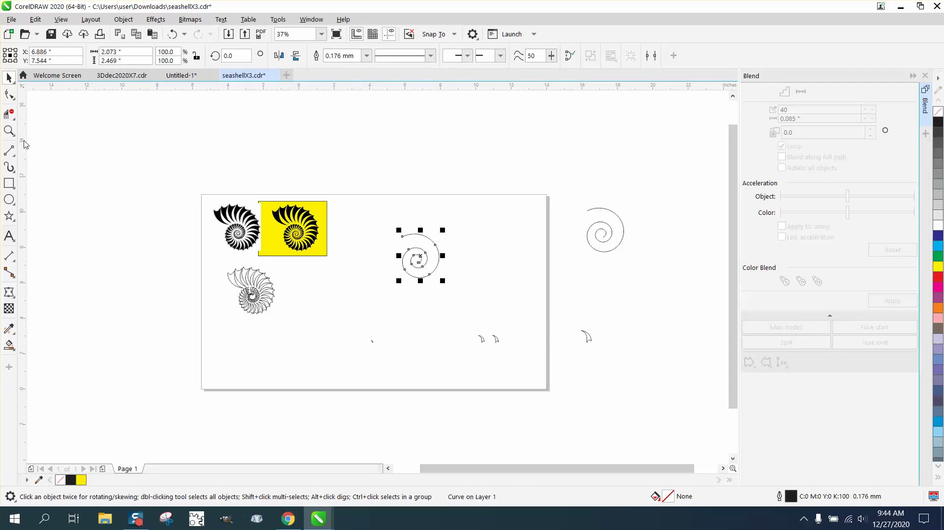
left_click(9, 130)
left_click_drag(369, 222, 506, 295)
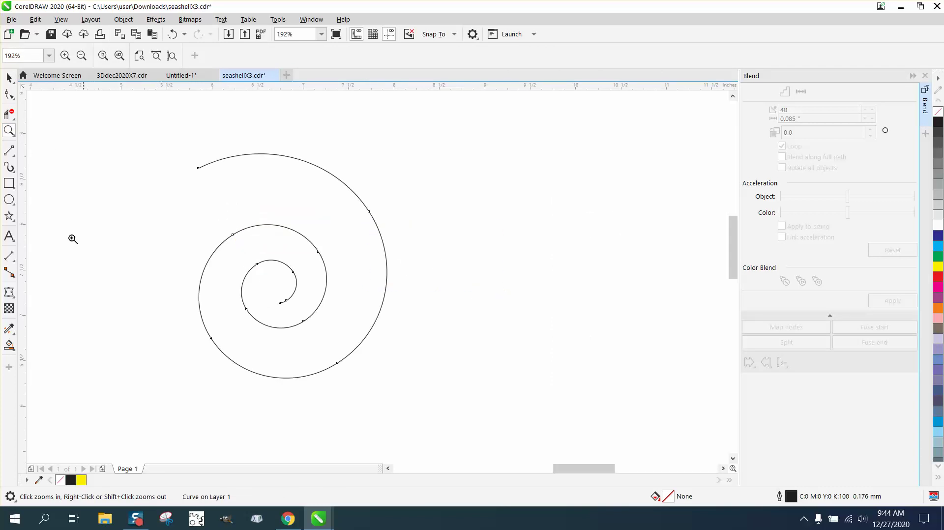
left_click(8, 151)
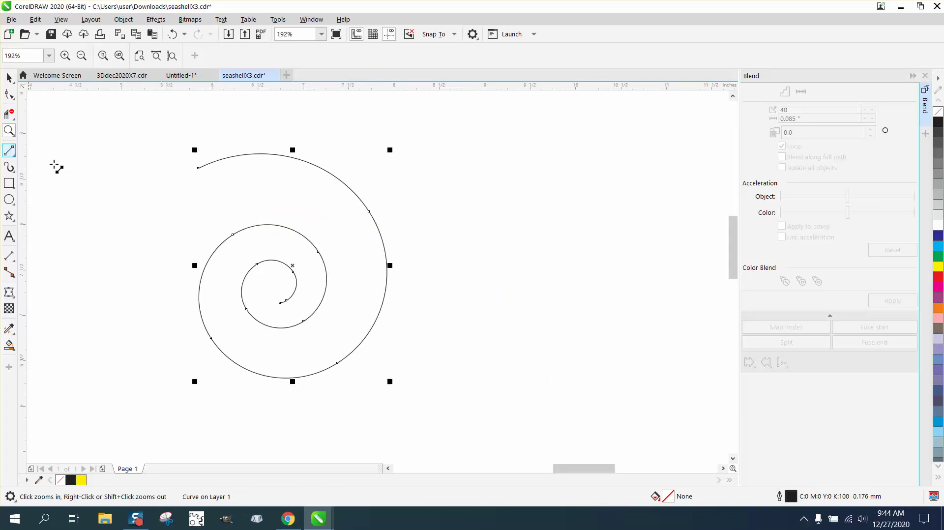
left_click(319, 231)
left_click(308, 248)
scroll(122, 178, "down", 2)
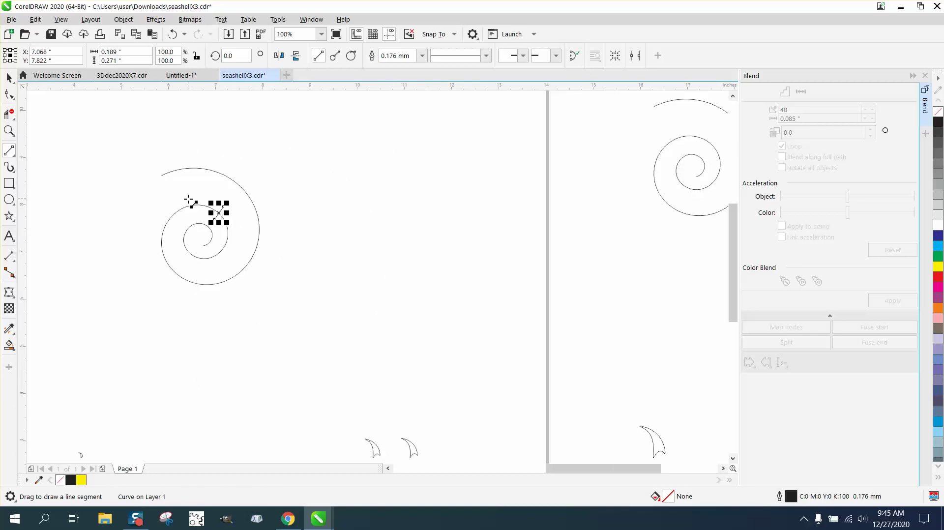
- Duplicate the on-page spiral together with its crossing line 3 inches to the right
left_click(9, 77)
left_click_drag(126, 133, 344, 284)
key("ctrl+d")
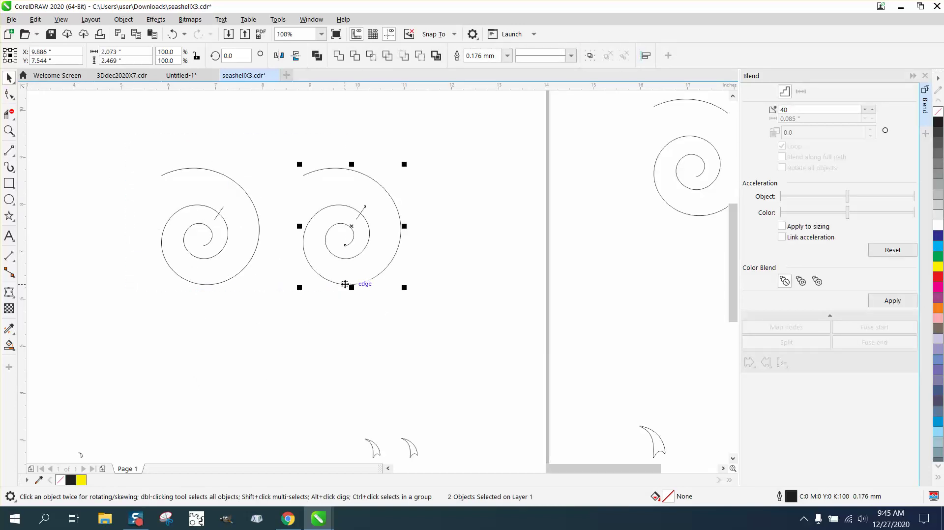
- Trim away the inner coil of the original spiral and the outer coil of its duplicate at the crossing lines
left_click(9, 114)
left_click(209, 225)
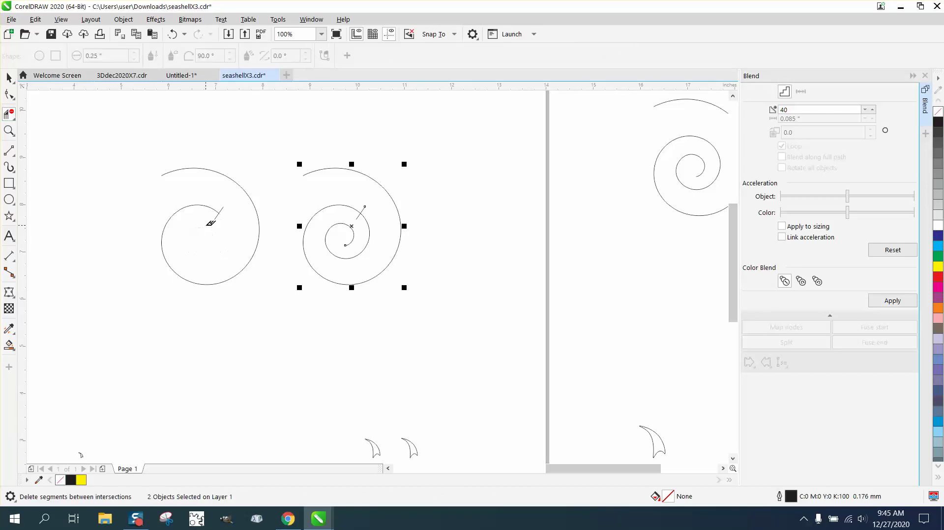
left_click(363, 169)
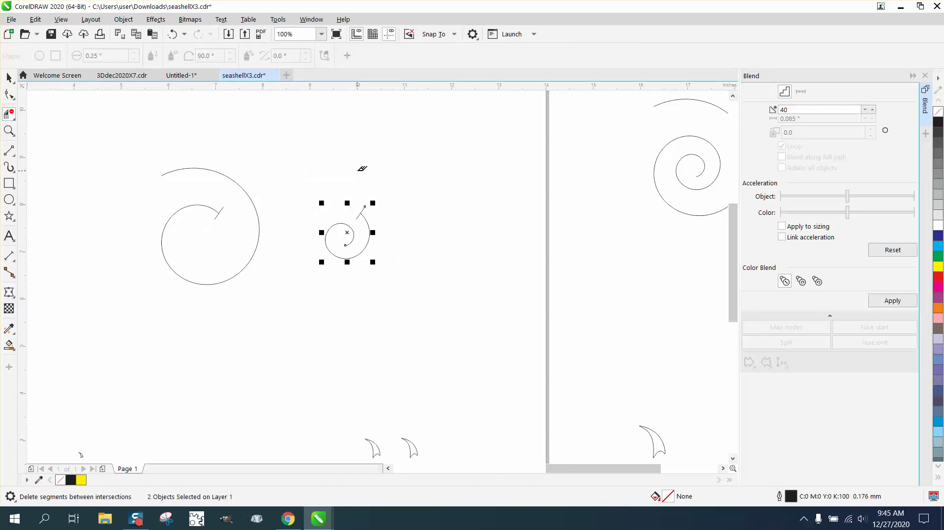
- Delete the short crossing lines from both spiral sections
key("space")
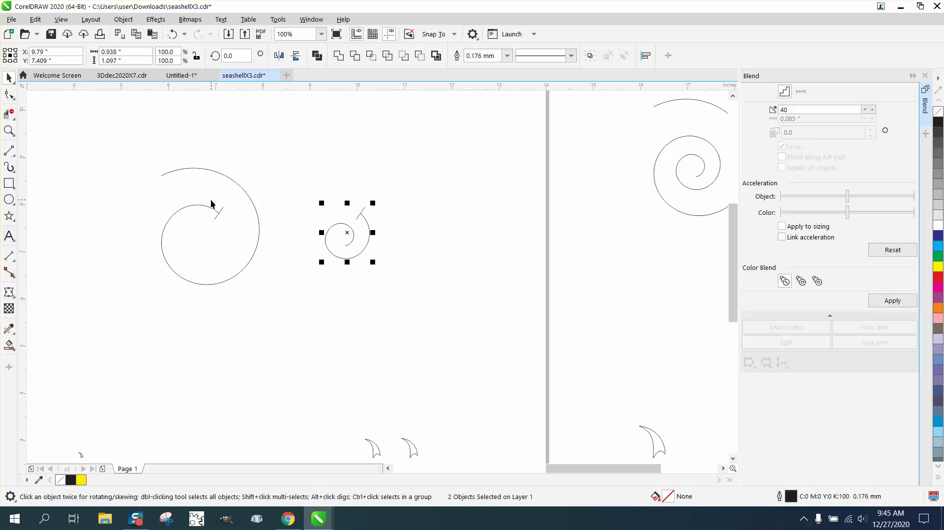
left_click(220, 208)
key("Delete")
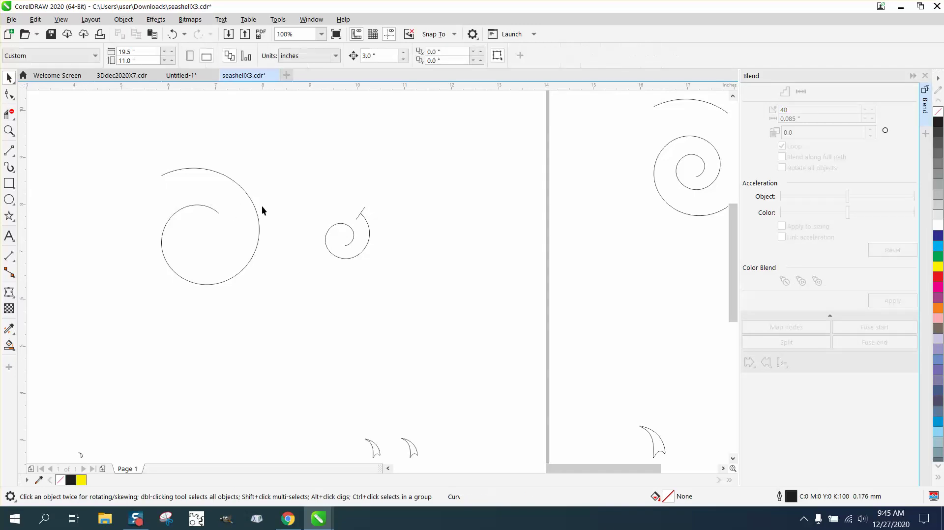
left_click(363, 211)
key("Delete")
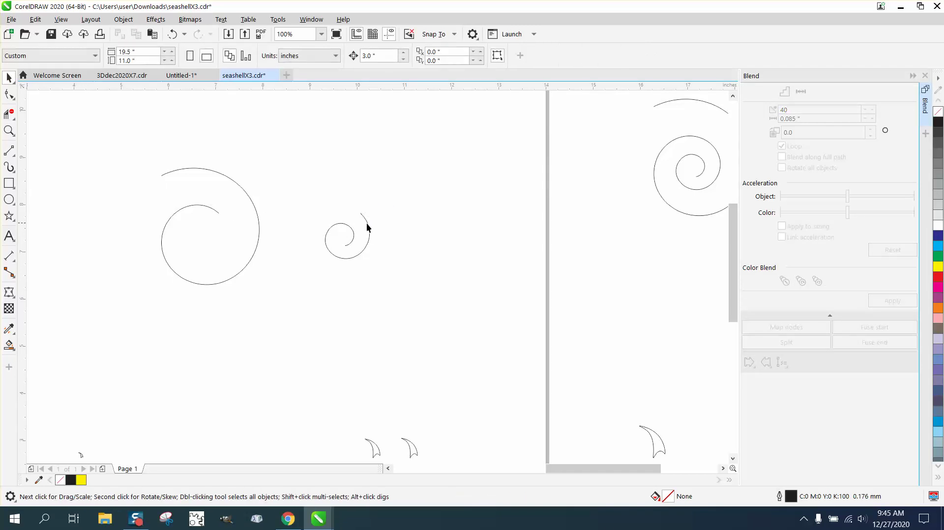
- Move the inner spiral section 3 inches left into the outer section, and undo the move
left_click(369, 228)
key("Left")
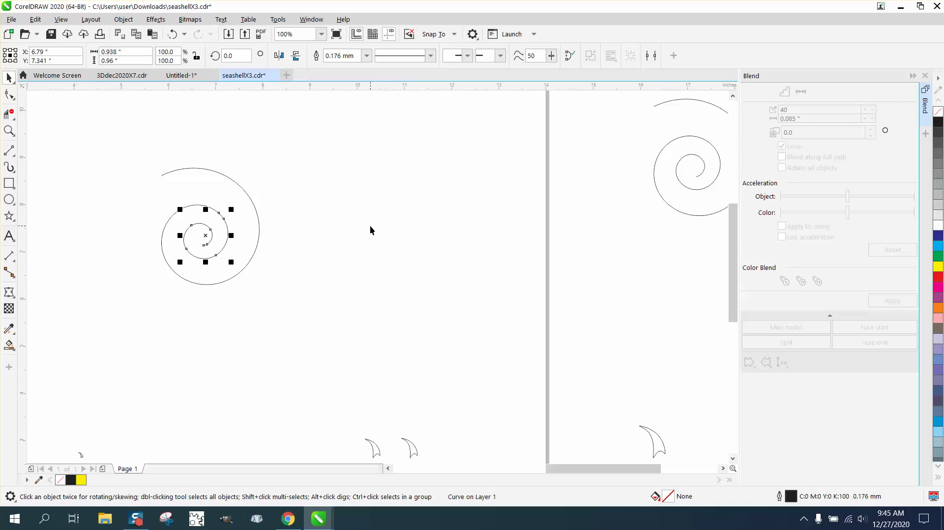
key("ctrl+z")
- Blend the smallest fin with the first middle fin using 32 steps
scroll(403, 184, "down", 1)
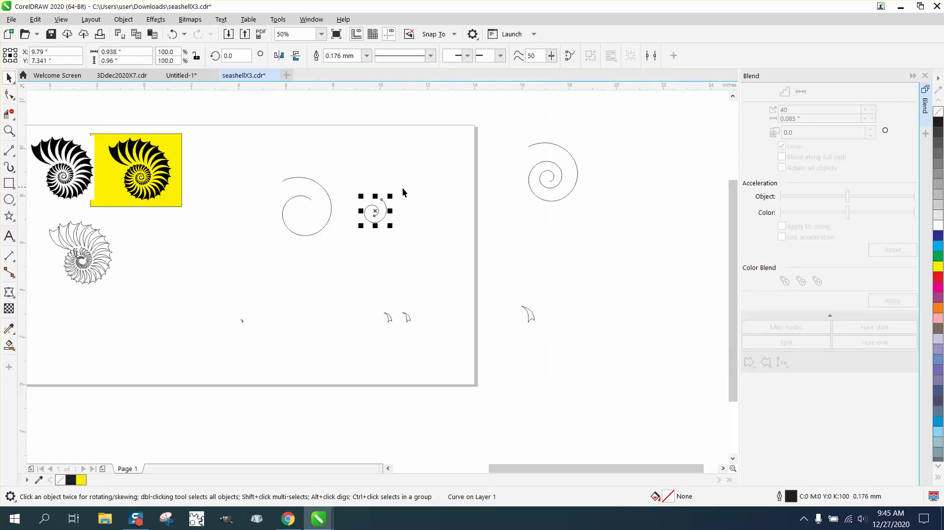
left_click(251, 325)
left_click_drag(387, 331, 397, 330)
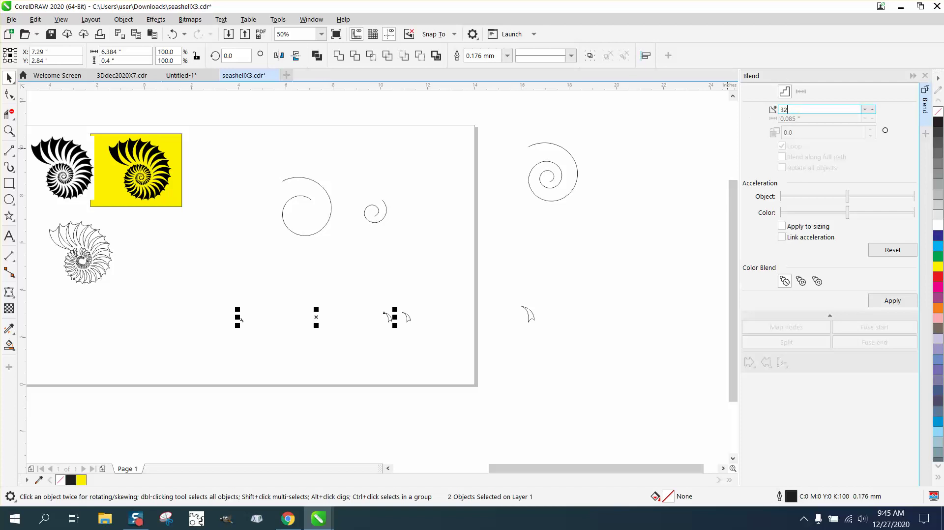
left_click(880, 302)
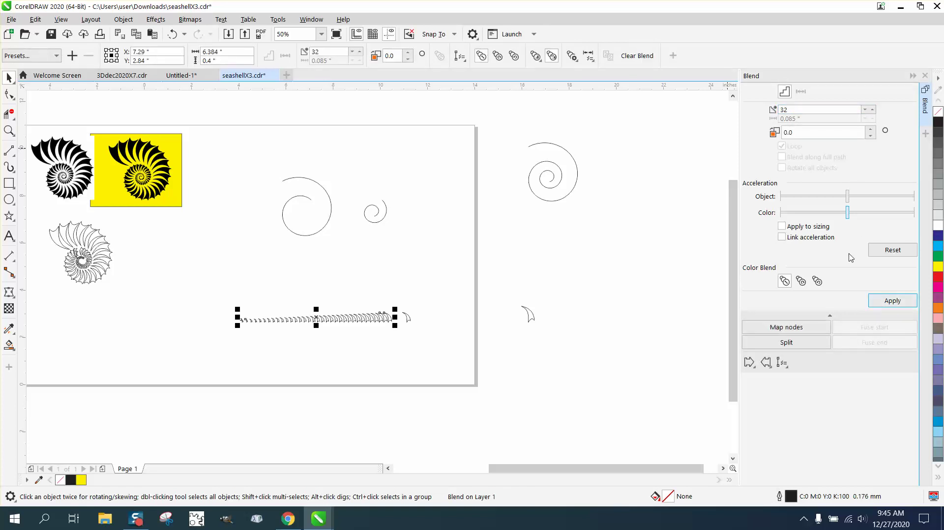
- Attach the small-fin blend to the inner spiral section, blending along the full path and rotating all objects
left_click(782, 362)
left_click(806, 378)
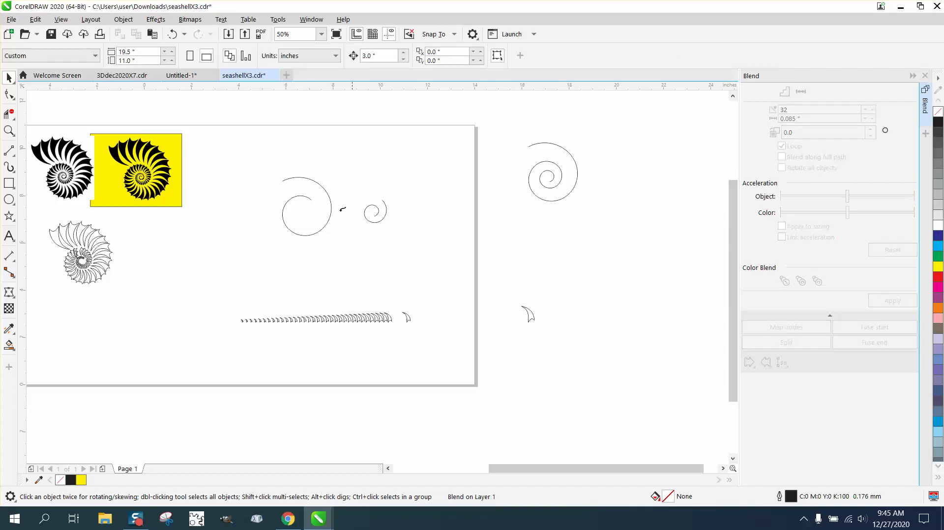
left_click(376, 204)
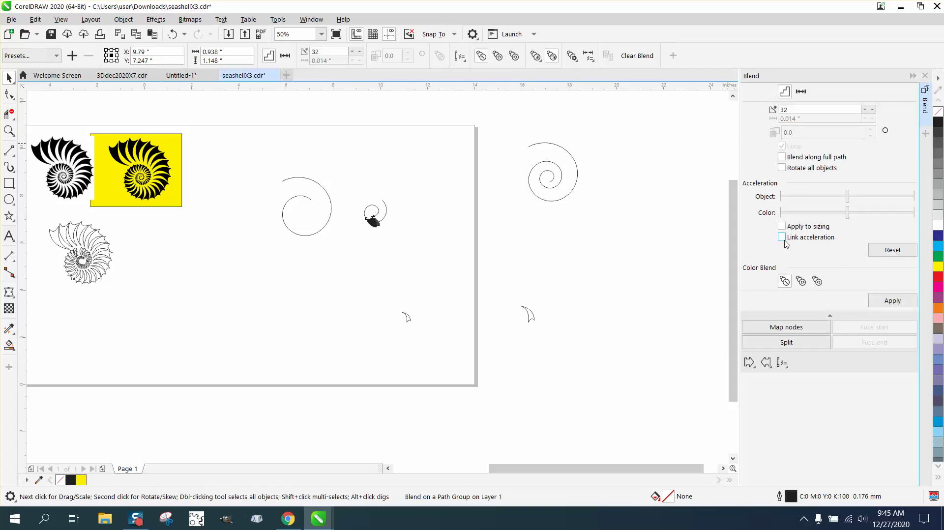
left_click(782, 157)
left_click(893, 302)
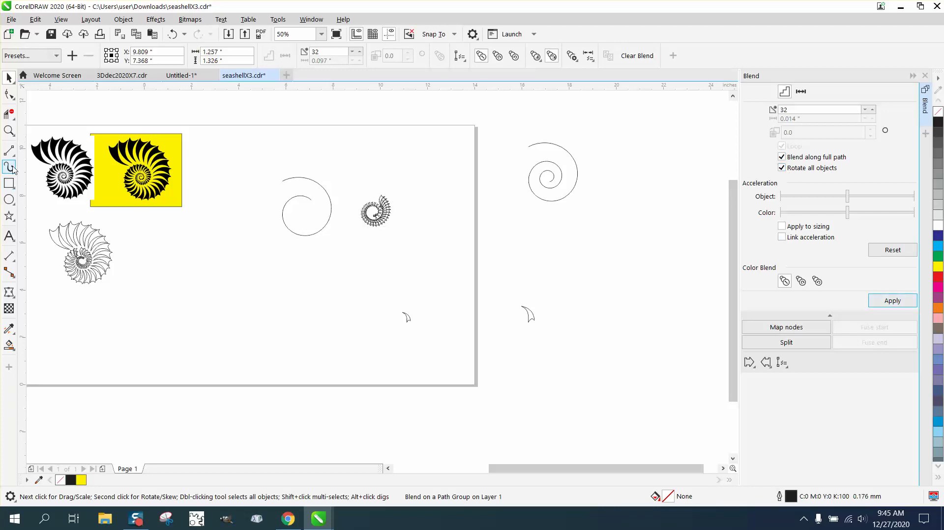
- Blend the second middle fin with the largest fin using 32 steps
left_click(9, 130)
left_click_drag(353, 191, 448, 246)
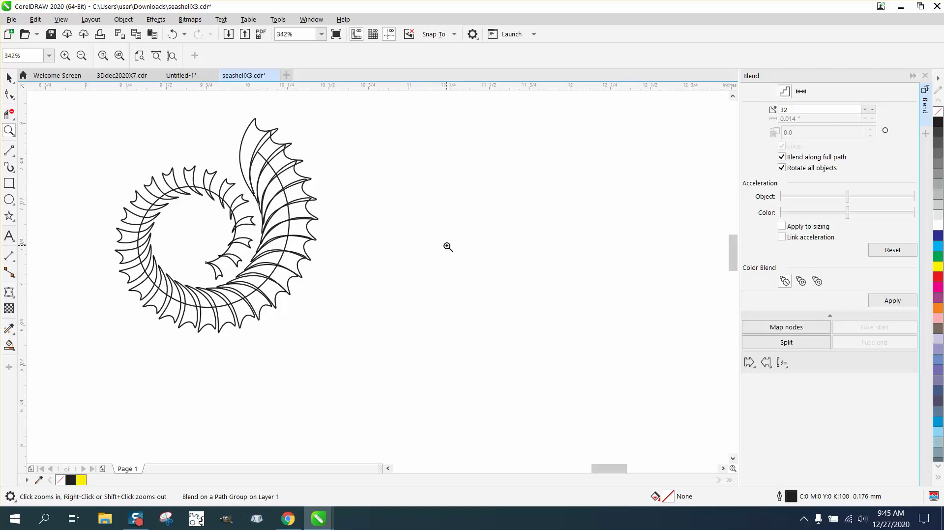
scroll(448, 247, "down", 3)
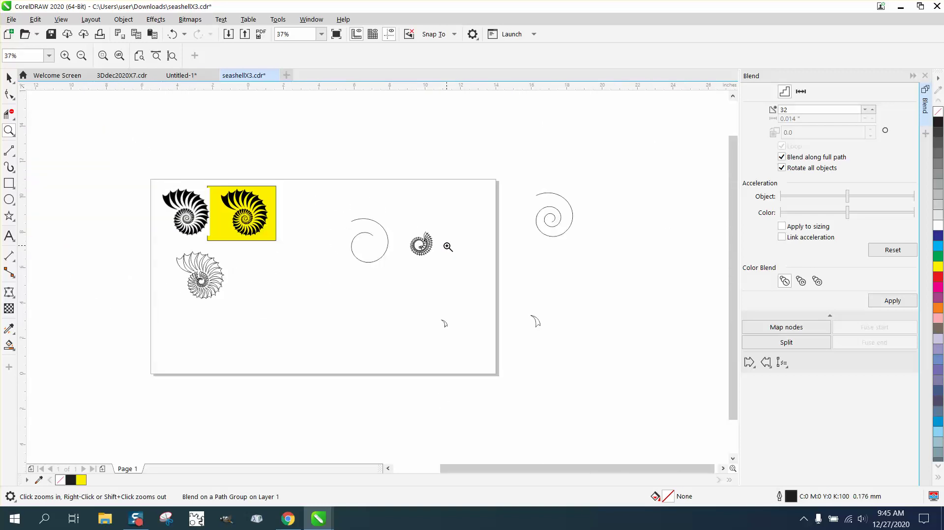
left_click(9, 77)
left_click_drag(416, 306, 541, 332)
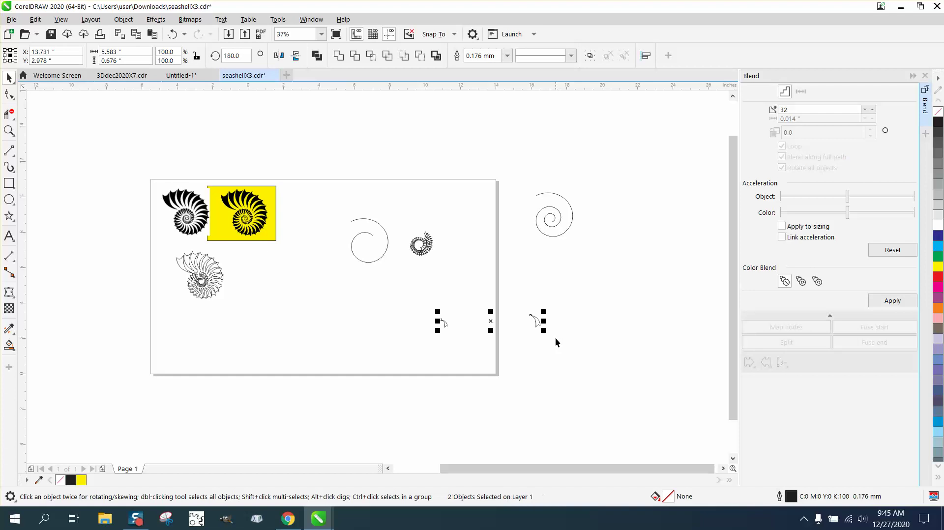
left_click(888, 298)
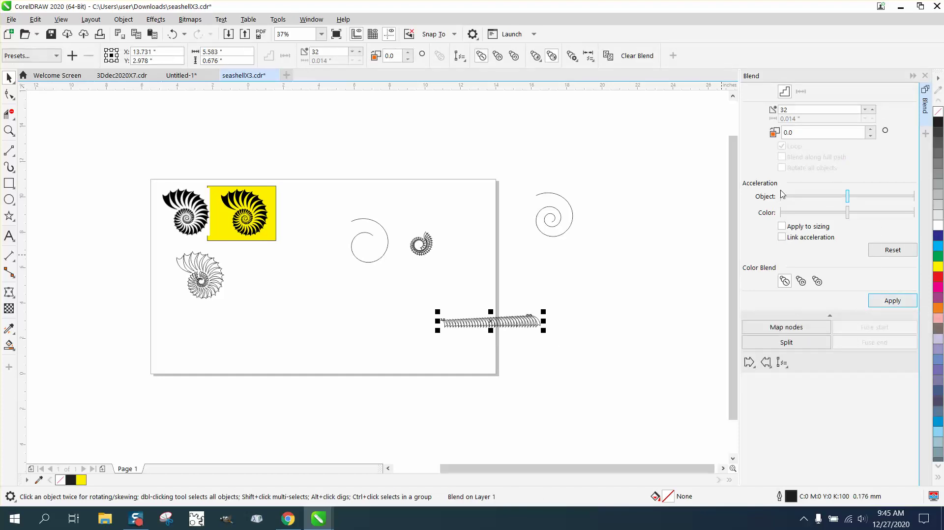
- Attach the large-fin blend to the outer spiral section, blending along the full path and rotating all objects
left_click(787, 368)
left_click(801, 377)
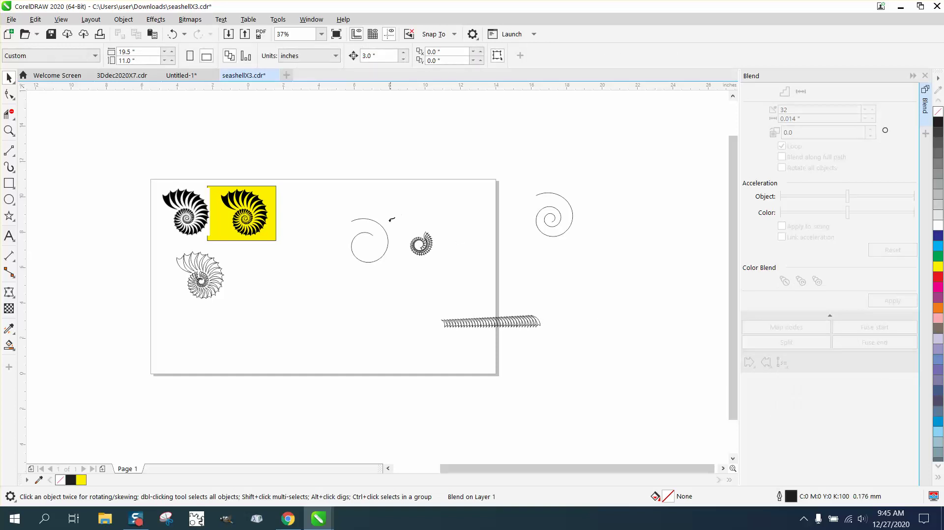
left_click(381, 222)
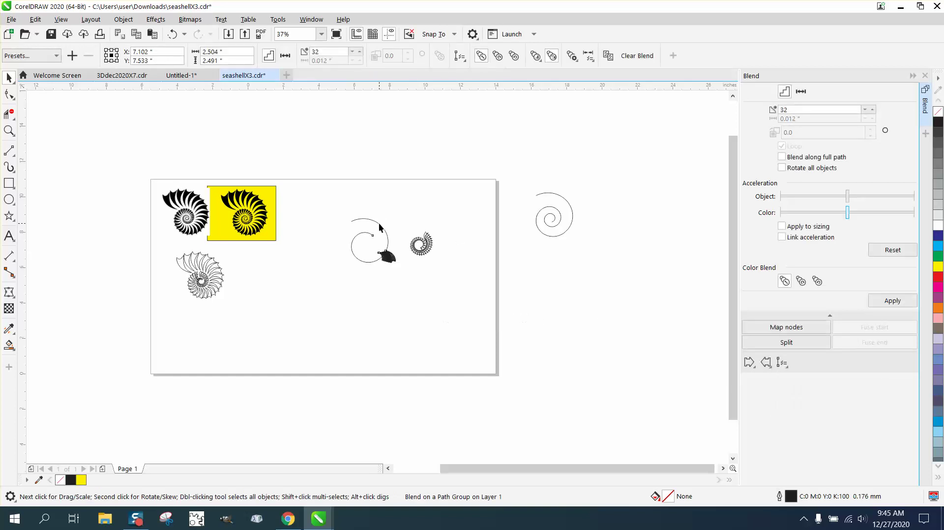
left_click(782, 168)
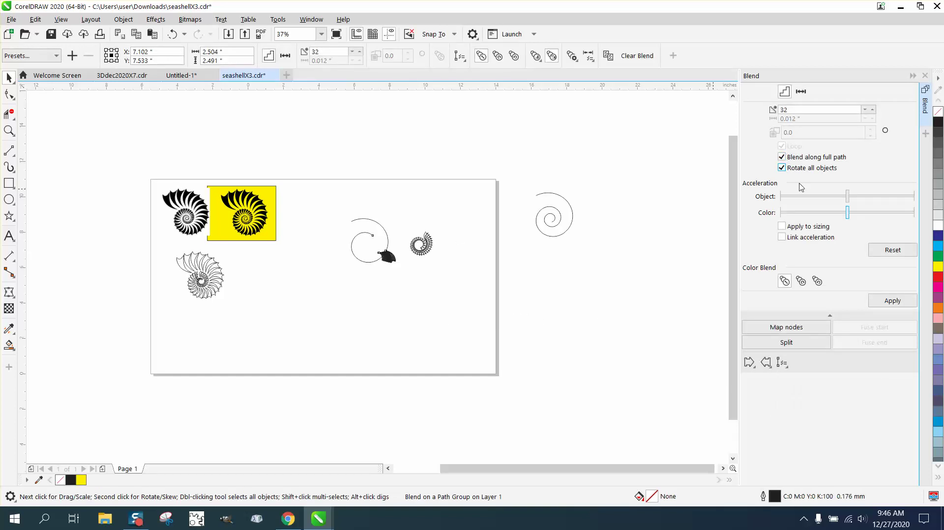
left_click(892, 302)
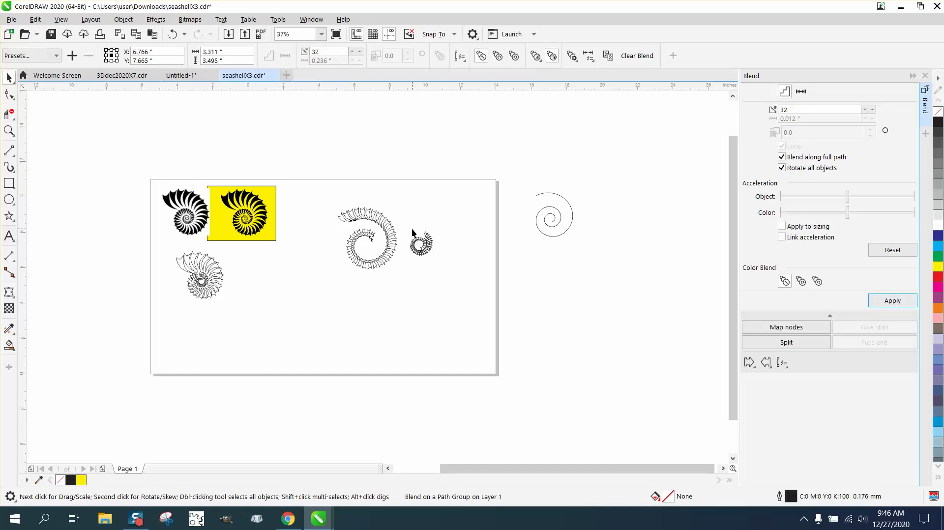
- Move the inner spiral blend 3 inches left into the centre of the outer spiral blend
left_click_drag(412, 231, 476, 276)
key("Left")
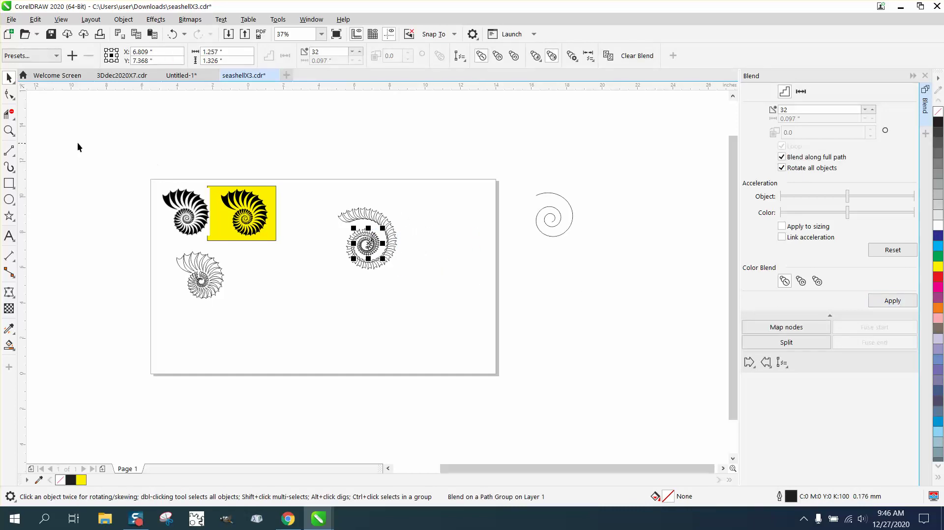
left_click(14, 135)
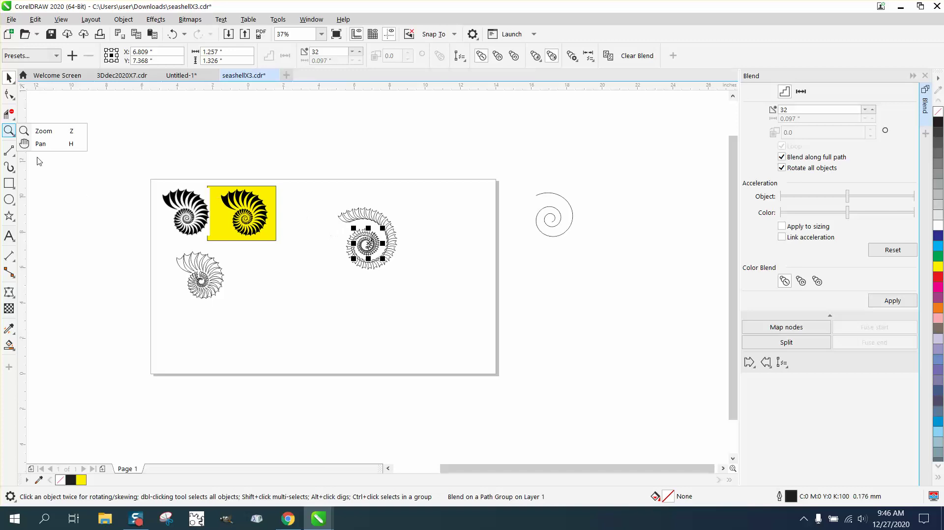
left_click(40, 131)
left_click_drag(305, 193, 437, 275)
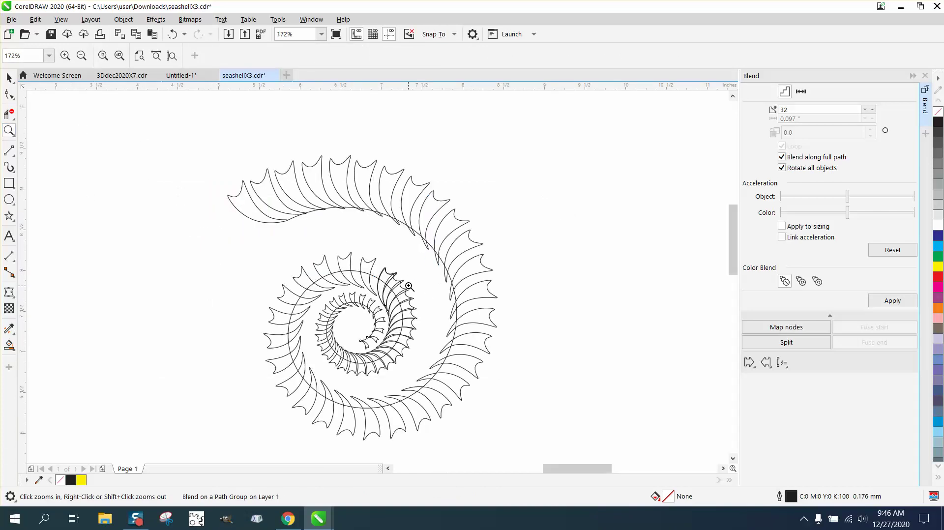
- Slide the outer blend's starting fin slightly along the spiral away from the inner blend's last fin, and check the junction
left_click(9, 77)
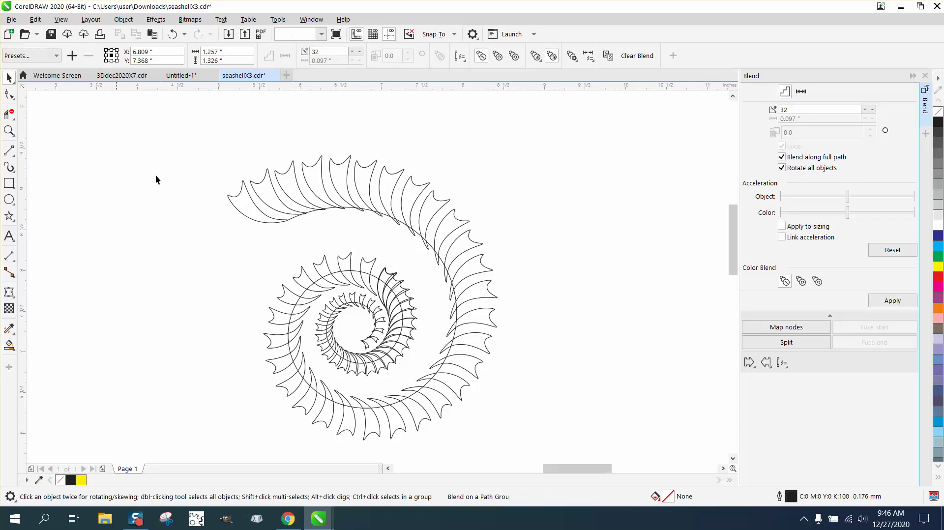
left_click(156, 178)
left_click(389, 276)
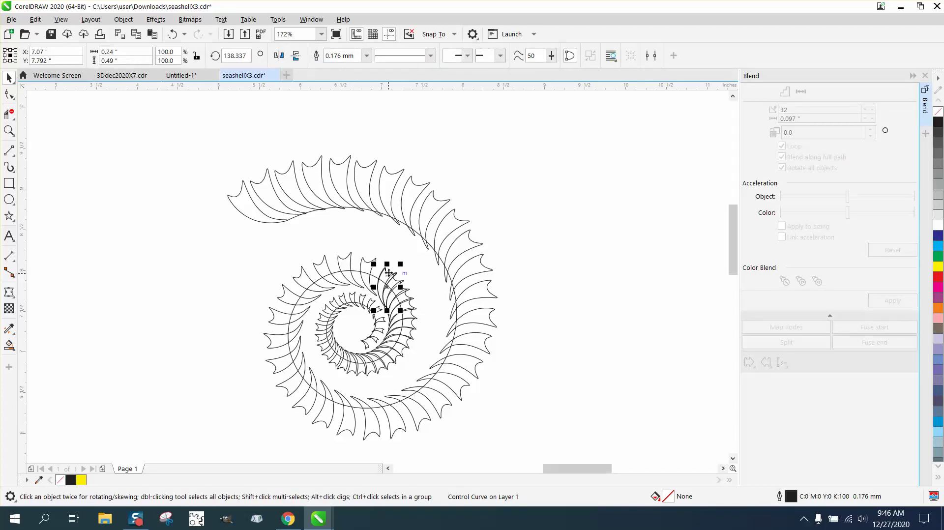
mouse_move(388, 275)
left_mouse_down()
mouse_move(372, 275)
mouse_move(385, 270)
left_mouse_up()
left_click_drag(382, 272, 393, 273)
left_click(556, 310)
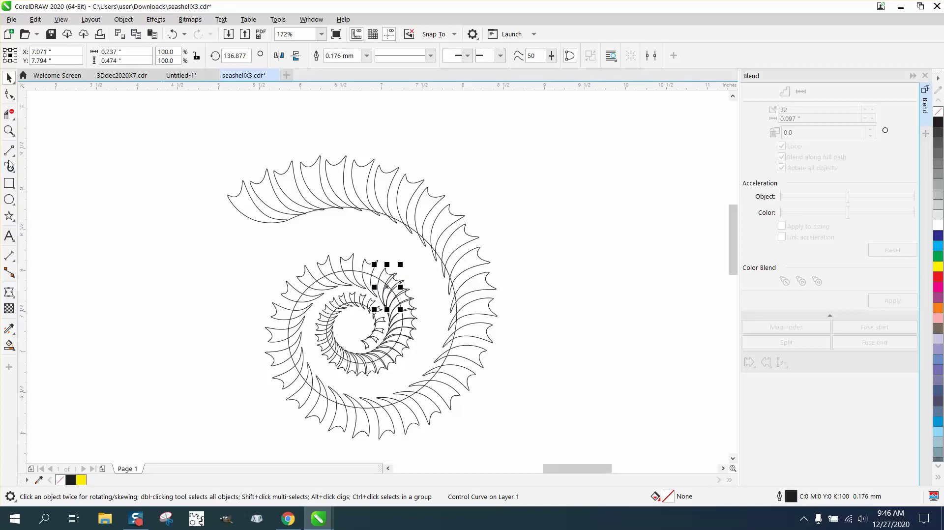
left_click(8, 130)
left_click_drag(280, 252, 484, 333)
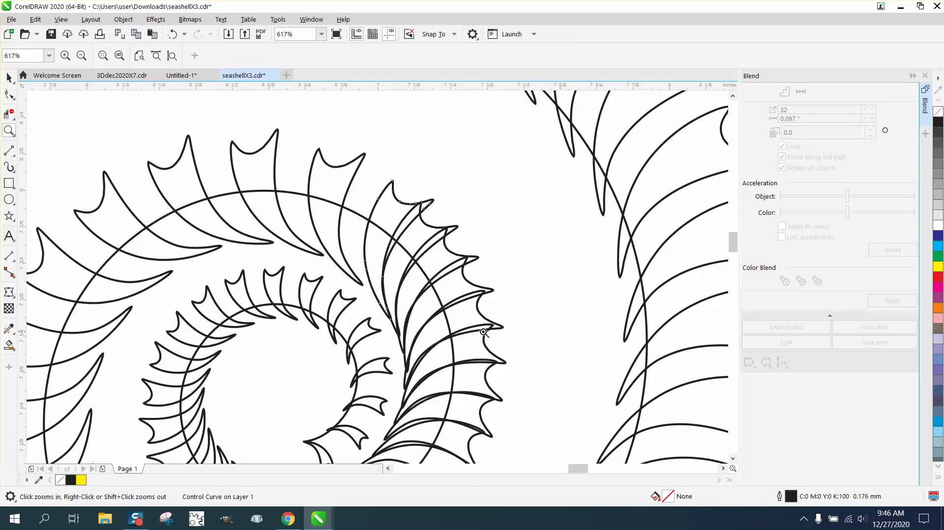
right_click(465, 317)
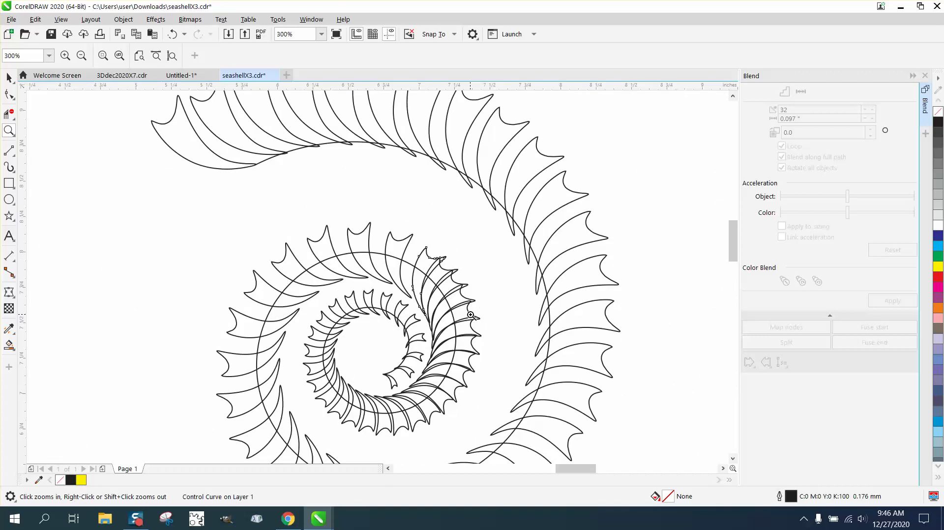
right_click(441, 291)
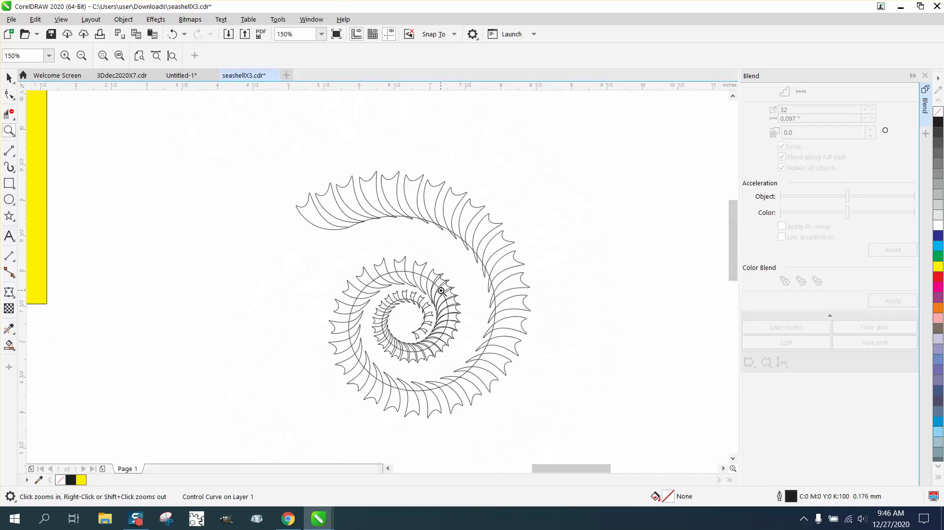
left_click(9, 77)
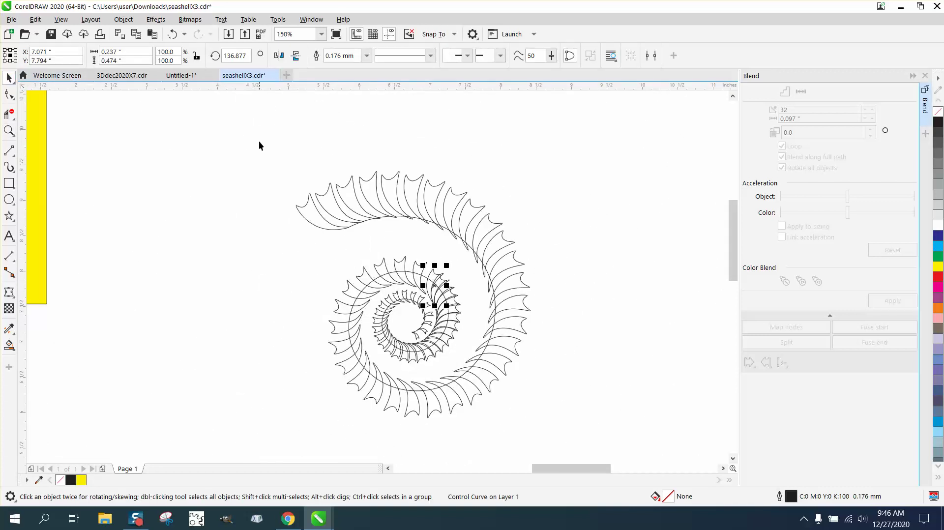
- Select both spiral blends together with their paths and break them apart
left_click_drag(259, 142, 610, 421)
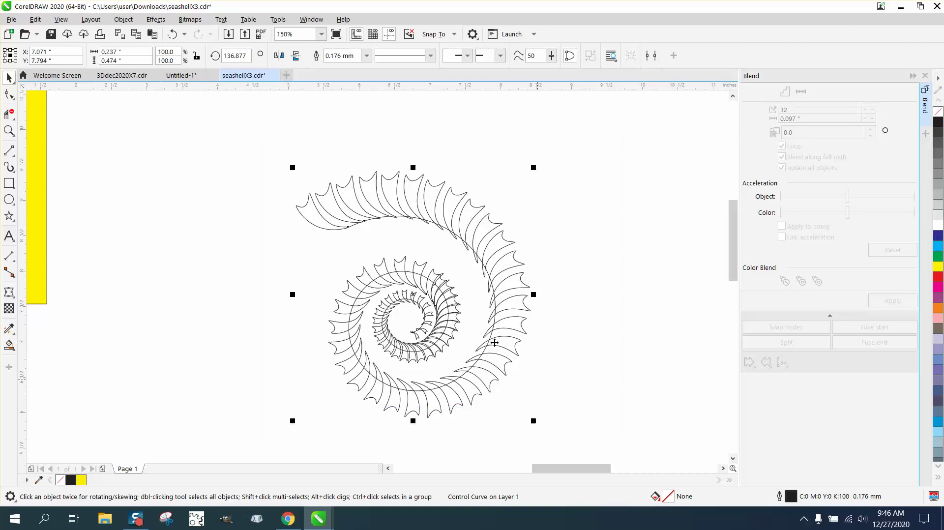
left_click(123, 19)
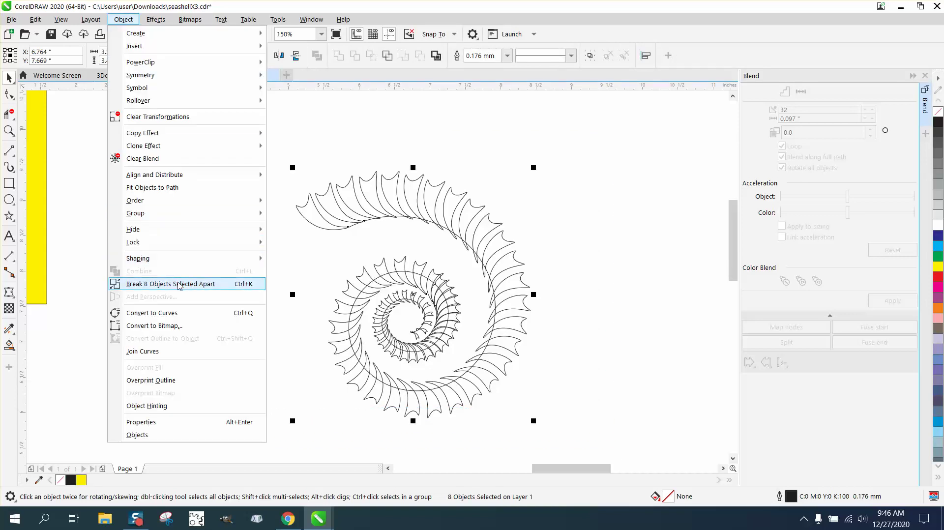
left_click(178, 284)
- Ungroup the inner spiral's group of blended fins into individual curves
left_click(9, 131)
left_click_drag(413, 265, 499, 320)
left_click(9, 77)
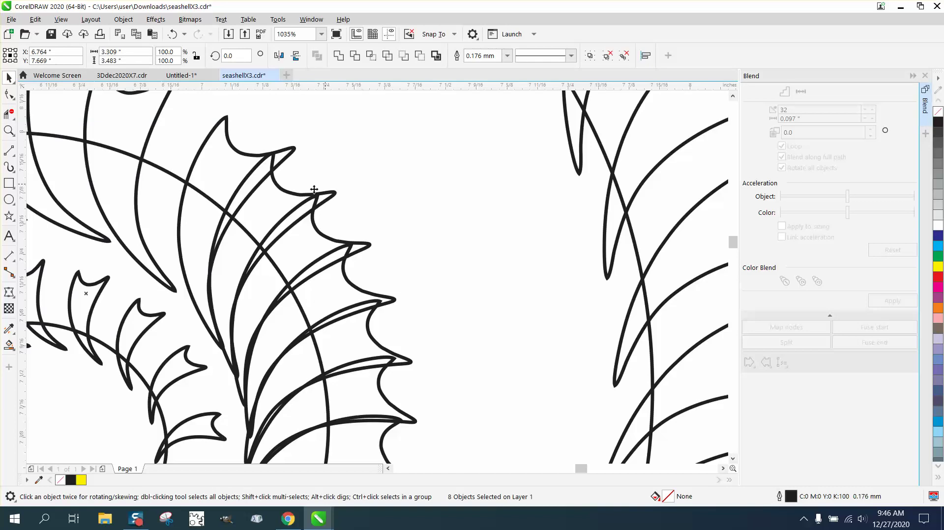
scroll(451, 196, "down", 3)
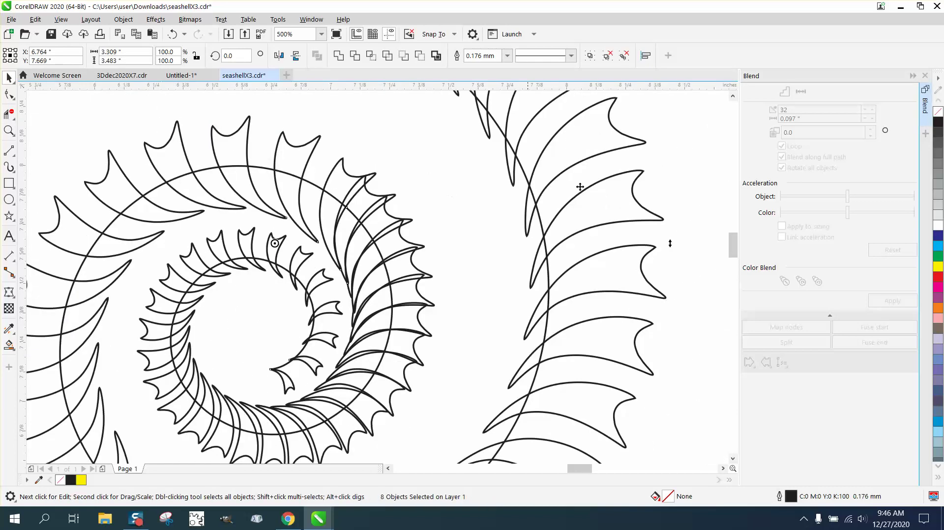
left_click(488, 204)
left_click(372, 195)
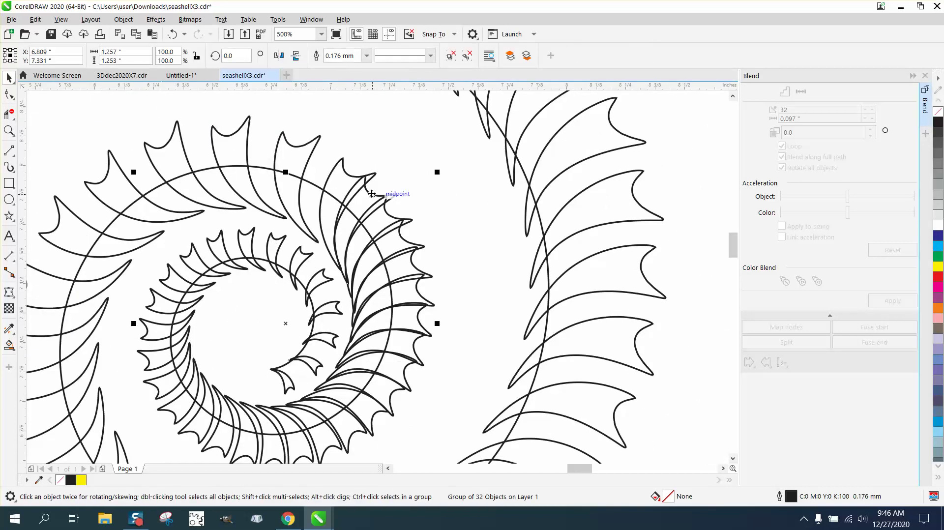
key("Delete")
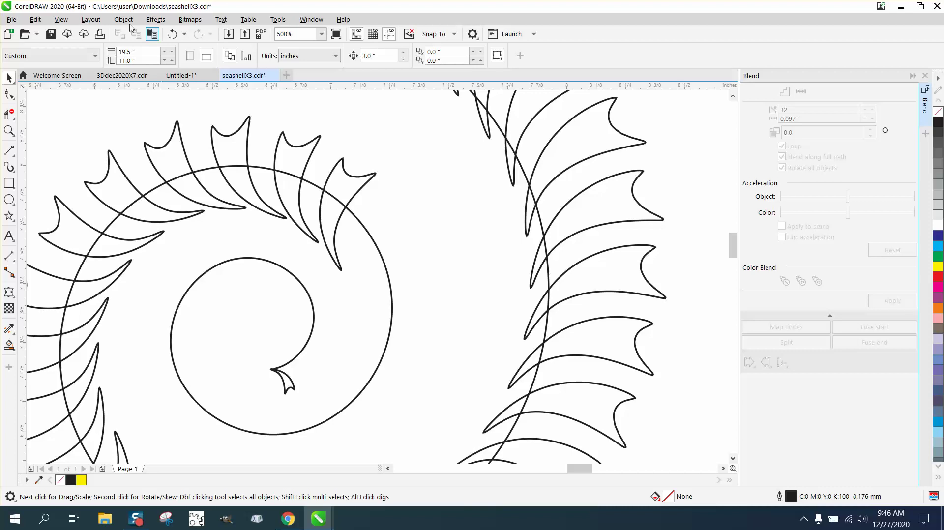
left_click(172, 34)
left_click(123, 20)
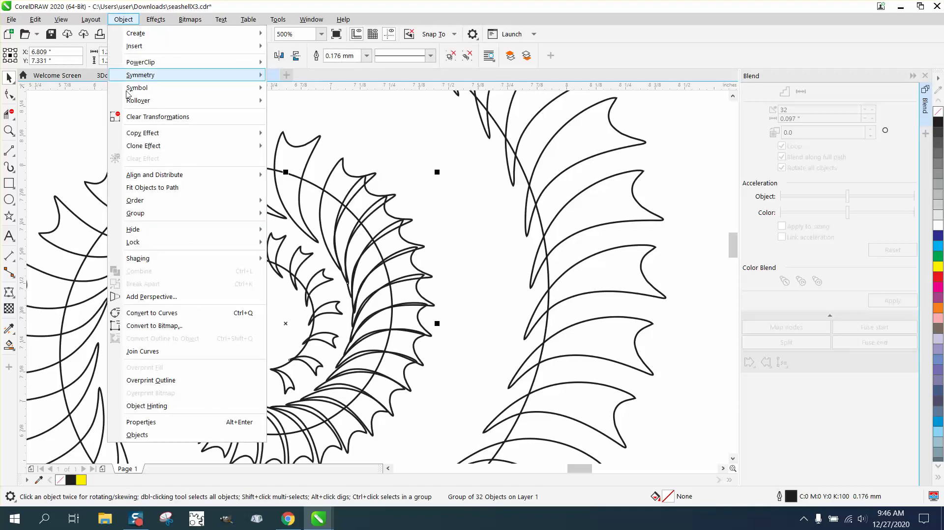
mouse_move(143, 214)
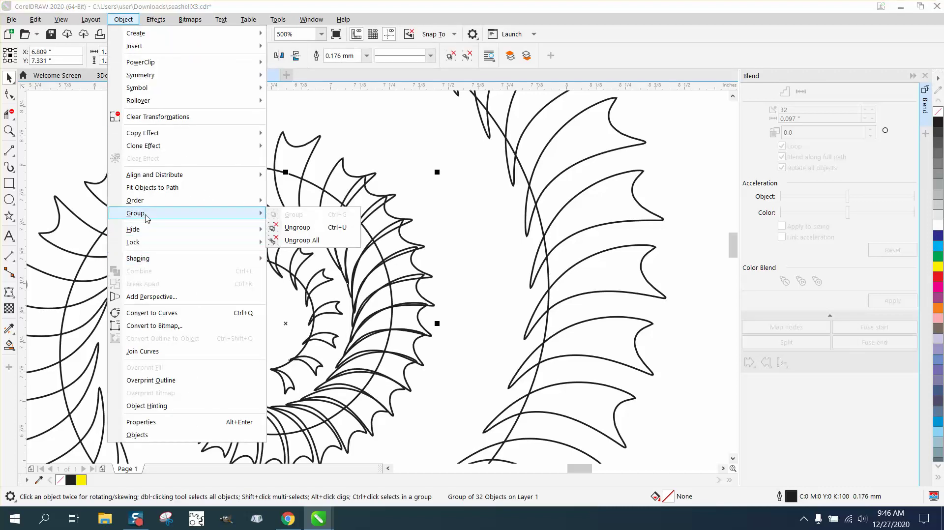
left_click(295, 226)
- Delete the surplus overlapping fins one by one where the inner and outer blends run over each other
left_click(381, 193)
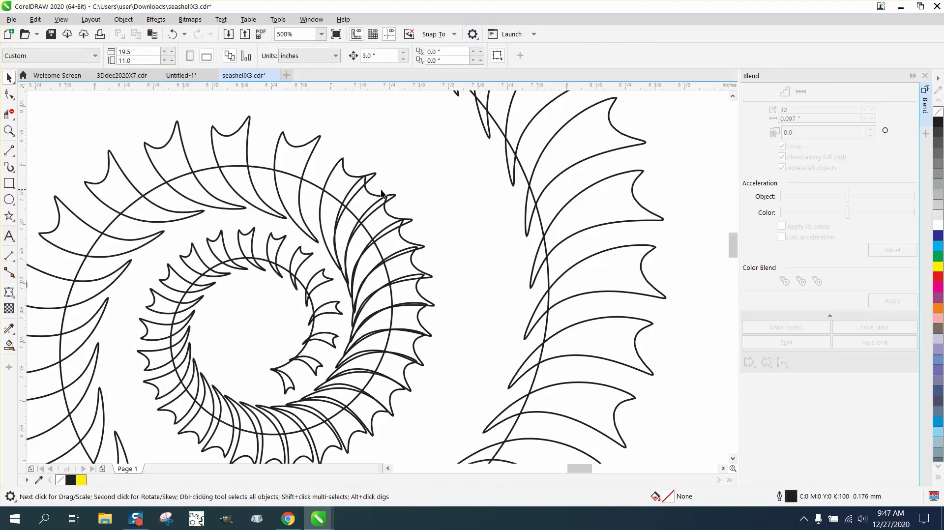
left_click(368, 192)
left_click(372, 196)
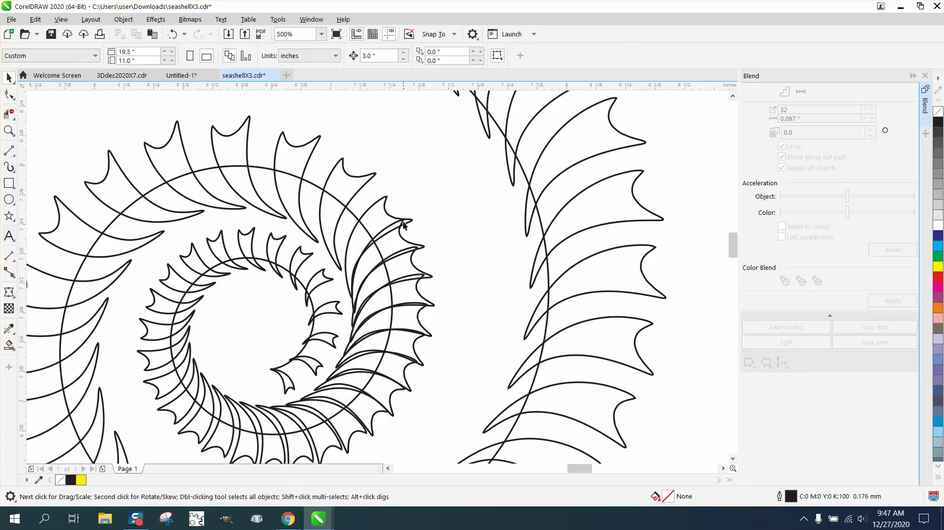
left_click(402, 240)
left_click(421, 271)
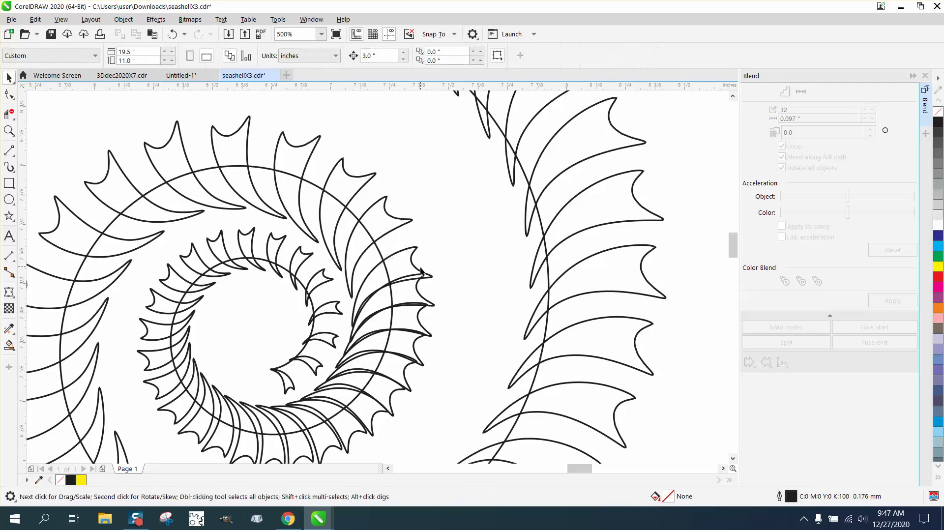
left_click(420, 295)
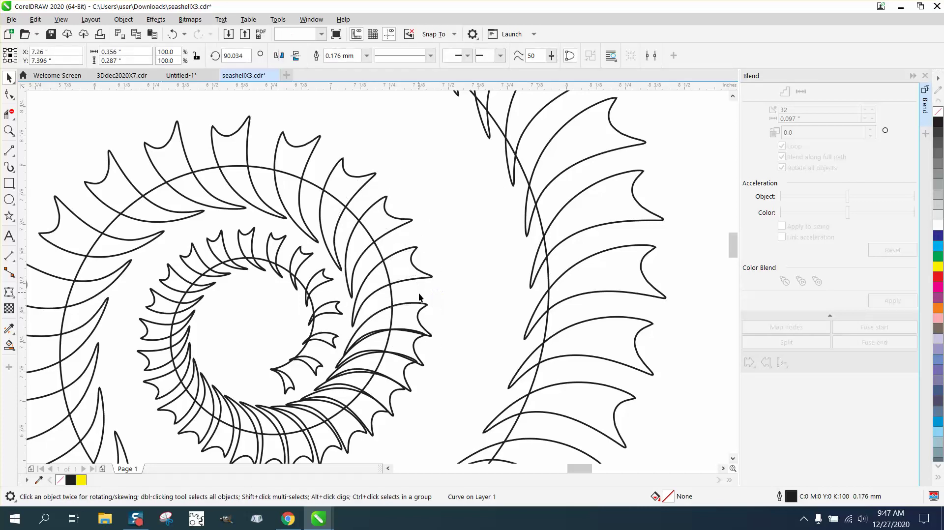
left_click(416, 303)
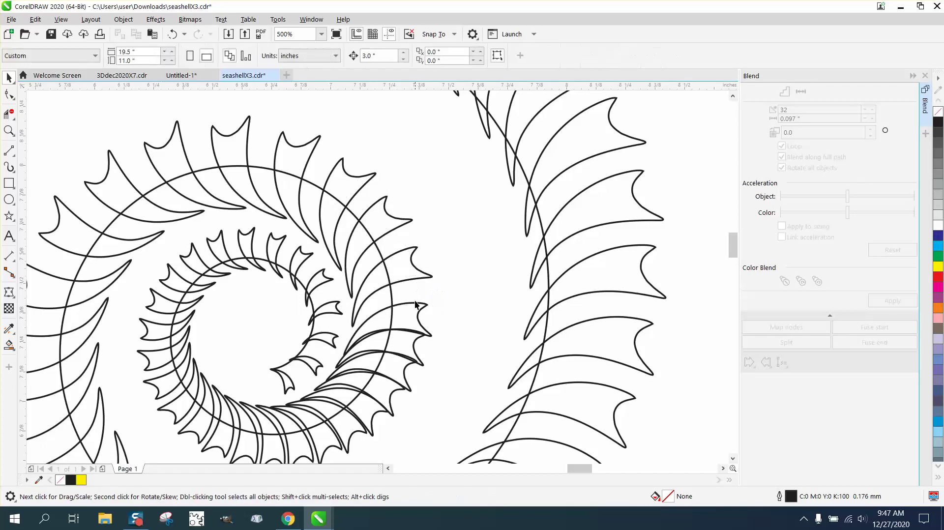
left_click(416, 345)
left_click(429, 344)
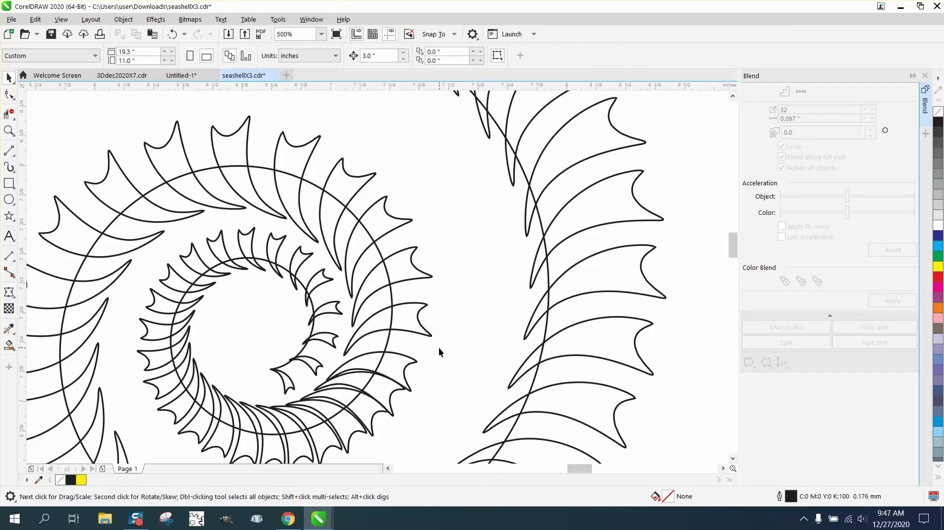
- Delete the outer and inner spiral guide paths, leaving only the fins
scroll(428, 344, "down", 2)
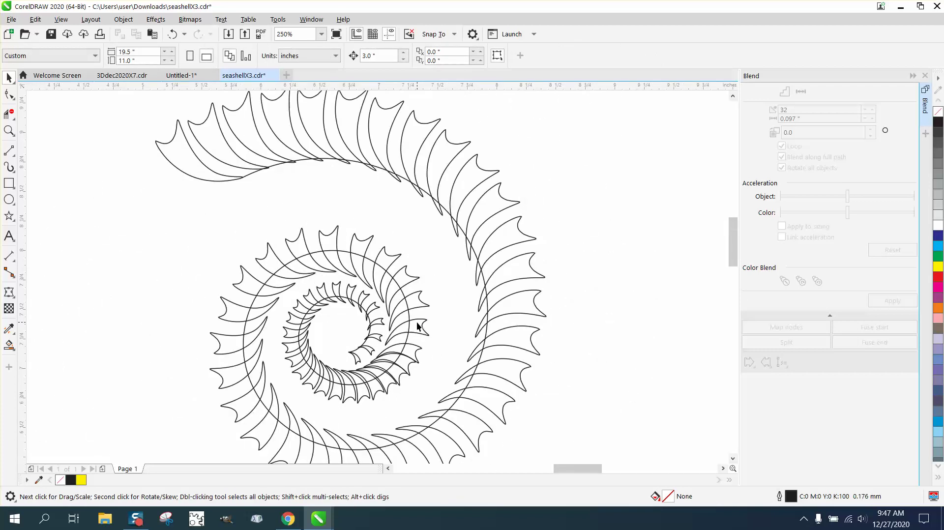
scroll(408, 317, "down", 2)
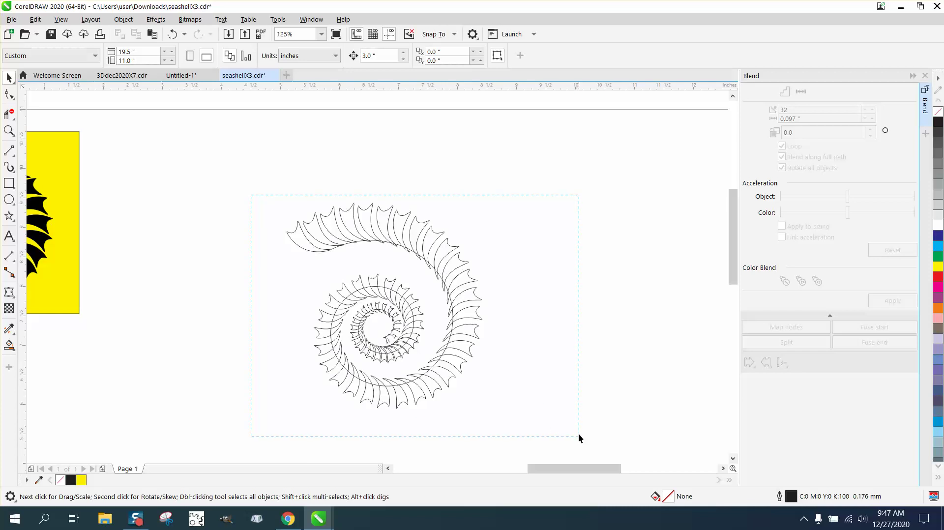
left_click_drag(579, 438, 579, 437)
left_click(357, 248)
left_click(359, 245)
left_click(390, 265)
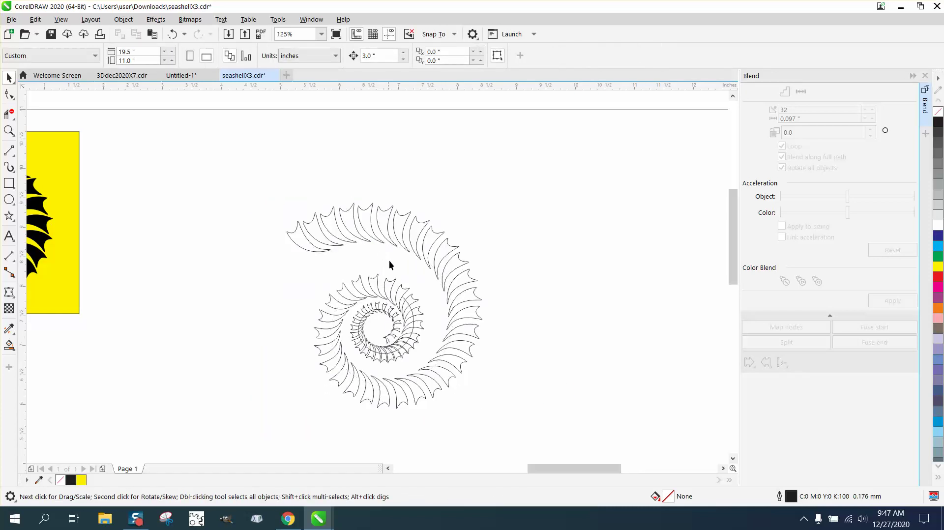
left_click(403, 301)
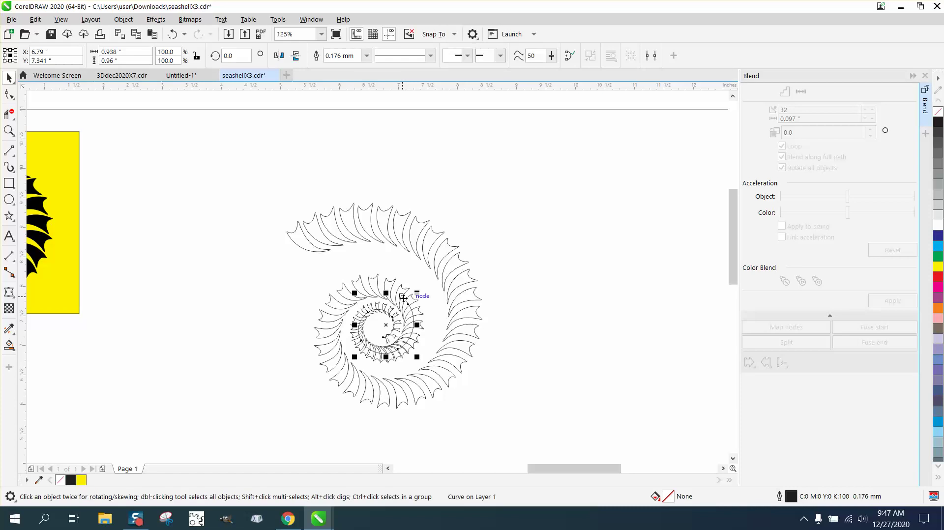
left_click(412, 294)
- Fill all the spiral's fins with black and remove their outlines
left_click_drag(268, 187, 582, 440)
left_click(937, 125)
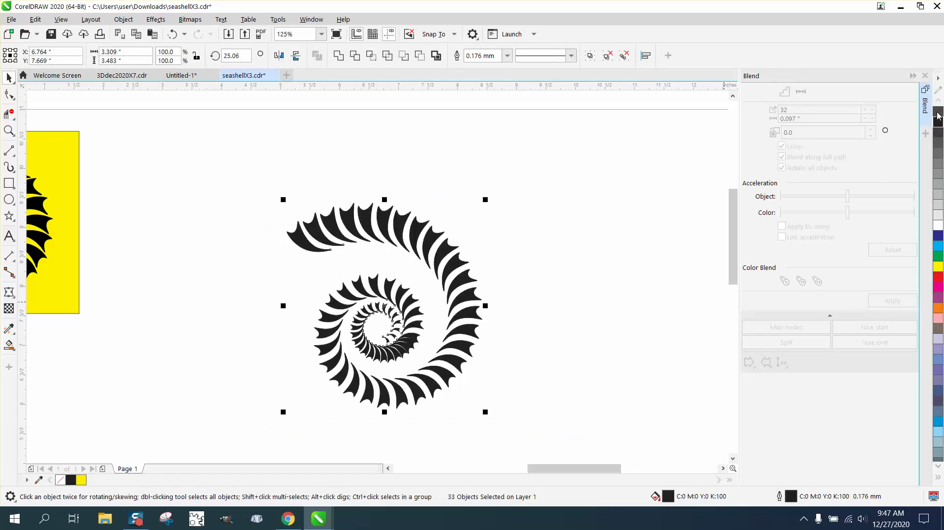
right_click(938, 112)
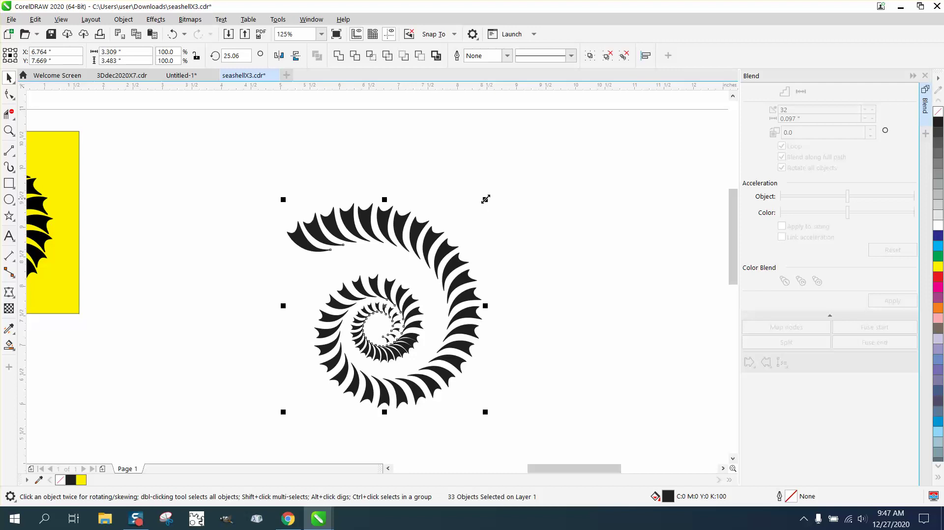
- Scale the black spiral down to about 1.99 by 2.1 inches and place it beside the yellow reference shell
left_click_drag(484, 199, 470, 284)
left_click_drag(367, 343, 186, 225)
scroll(443, 314, "down", 3)
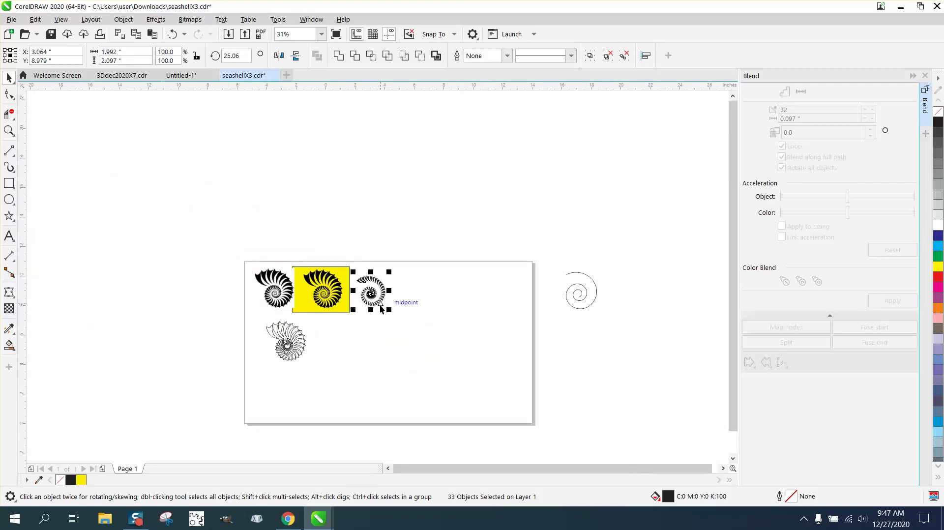
- Examine the fins at the junction of the two blends and compare the spiral with the yellow reference shell
left_click(9, 130)
left_click_drag(354, 271, 433, 307)
left_click_drag(266, 267, 371, 318)
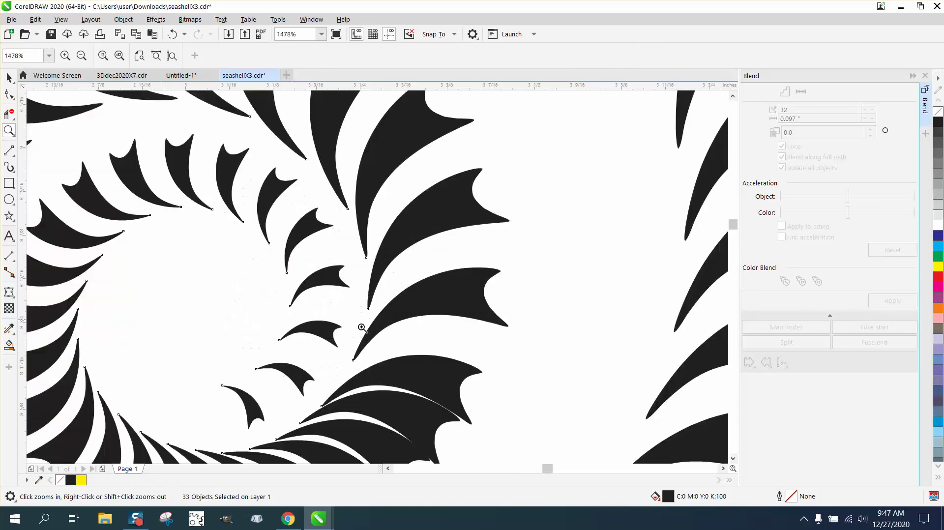
right_click(242, 337)
right_click(266, 332)
right_click(316, 329)
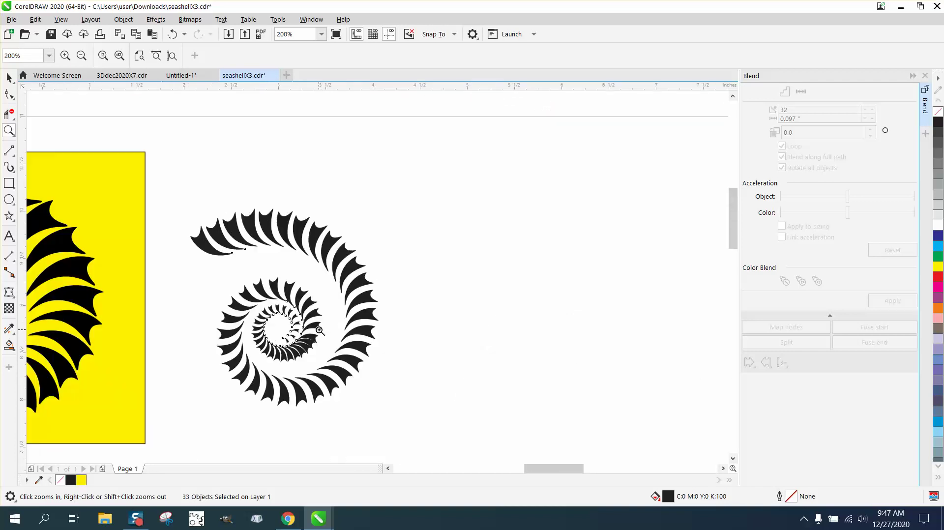
left_click_drag(178, 201, 439, 407)
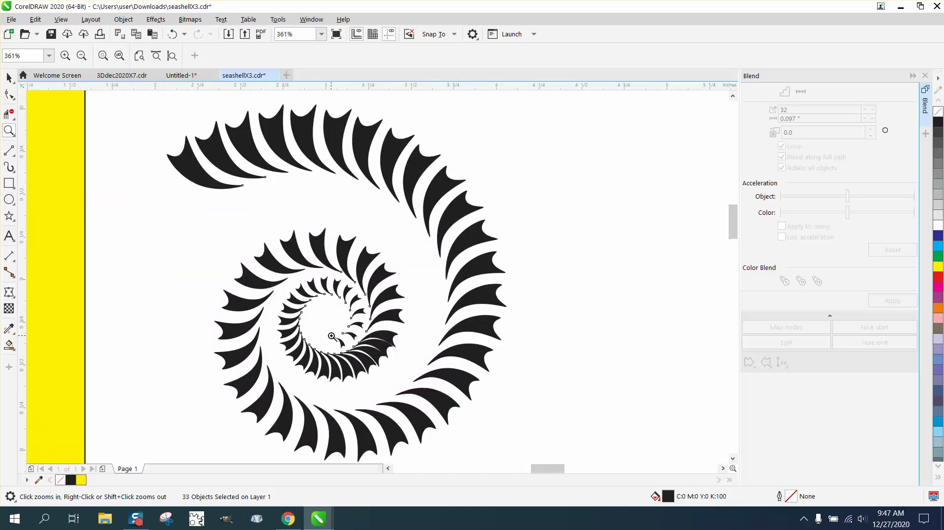
left_click(9, 77)
left_click(572, 255)
left_click(393, 340)
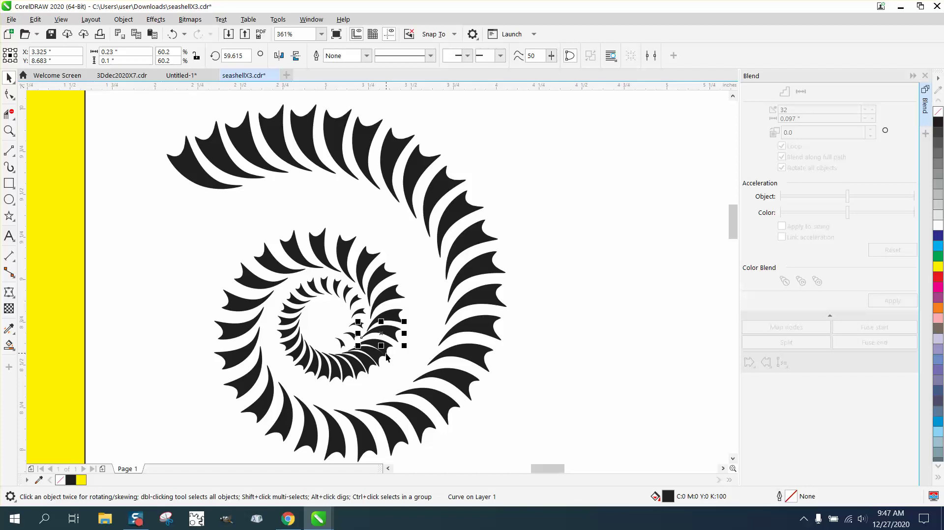
left_click(547, 347)
scroll(542, 344, "down", 3)
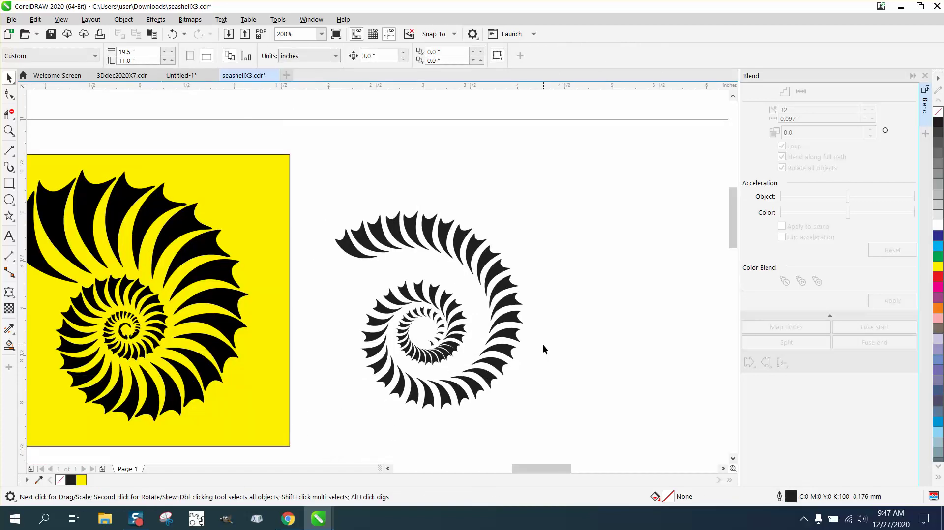